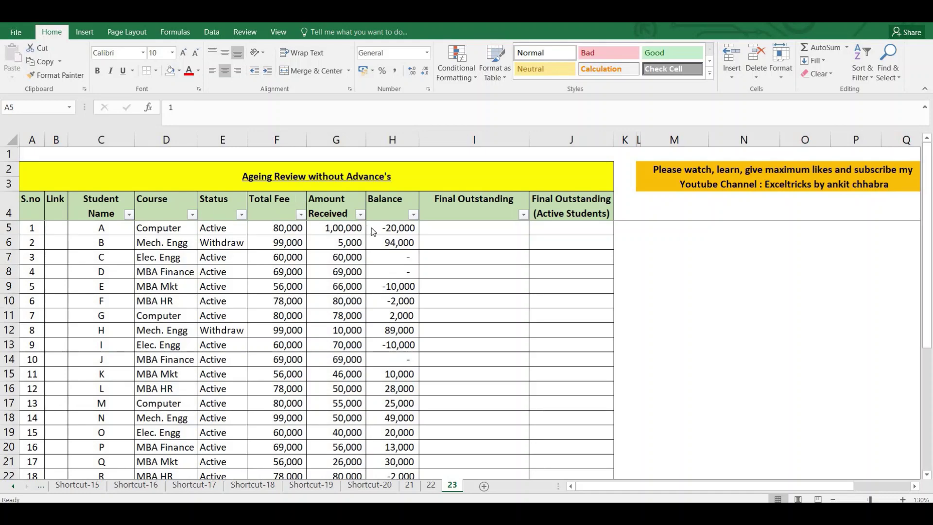
- Review the Balance formulas in column H and the Balance total at the bottom
left_click(389, 236)
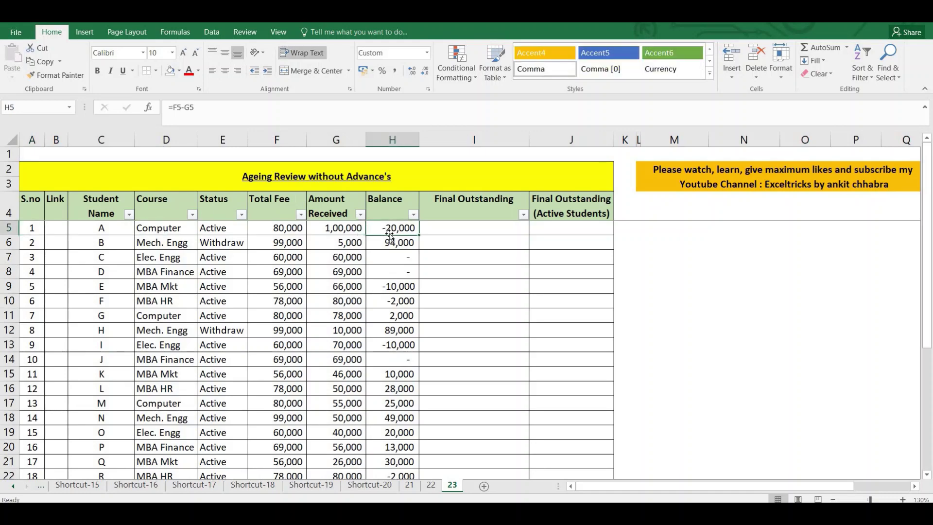
key("ctrl+Down")
key("Down")
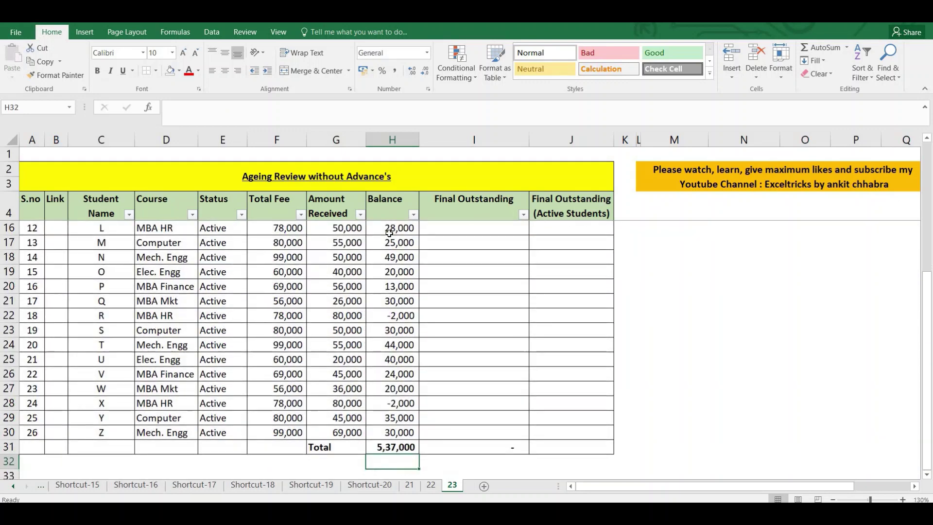
key("Up")
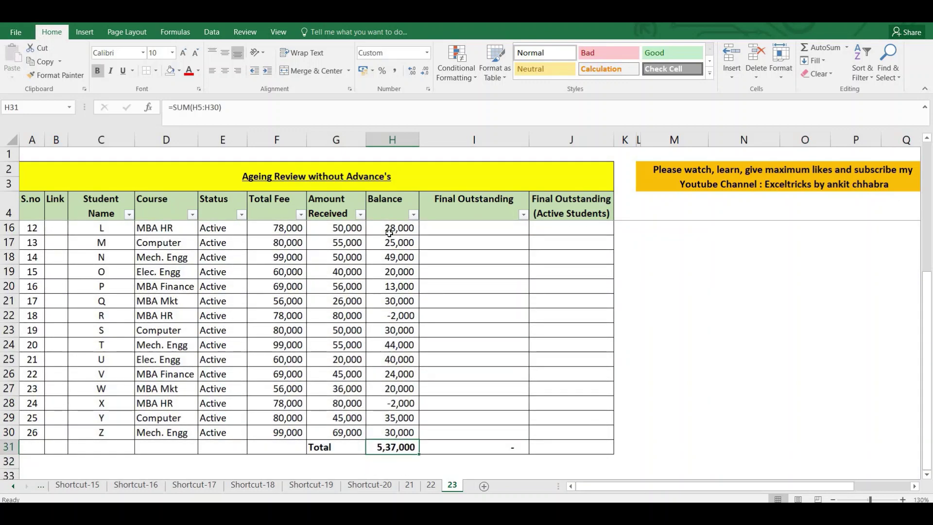
key("ctrl+Up")
key("Down")
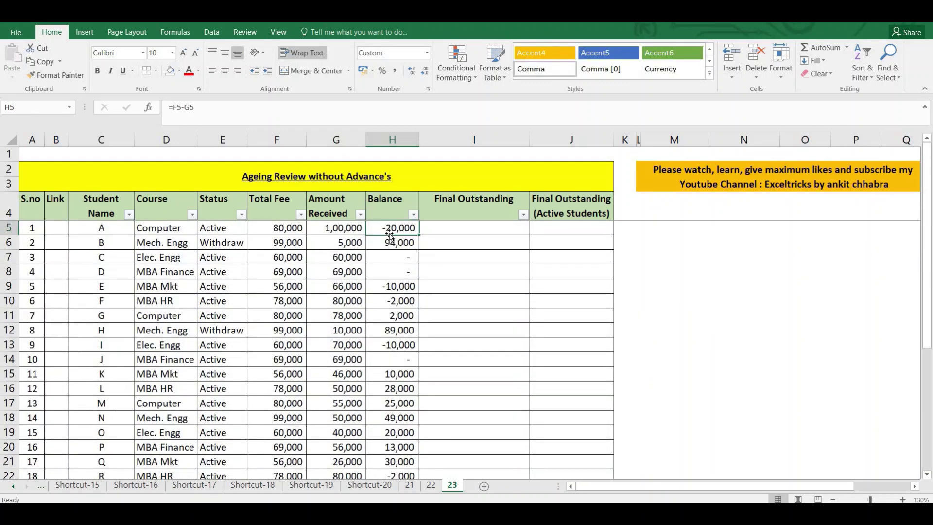
key("Up")
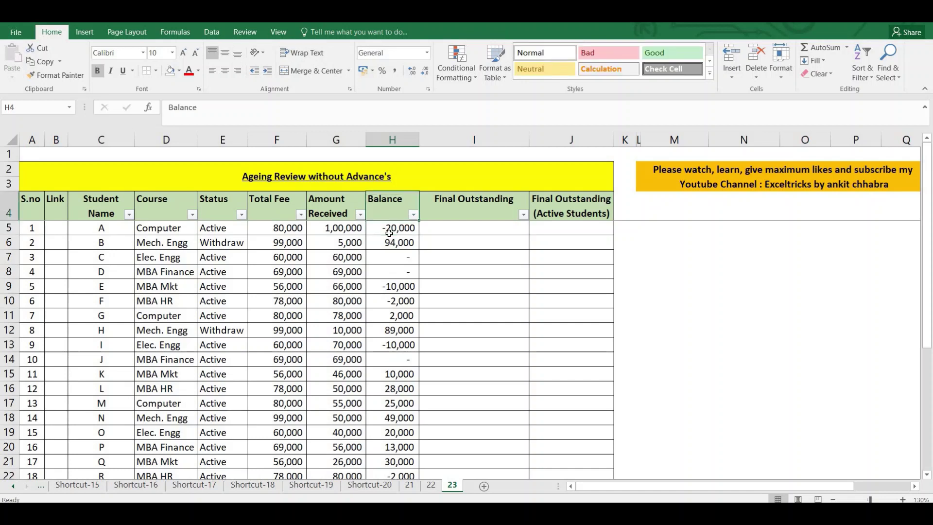
- Filter the Balance column to show only the negative balances
key("alt+Down")
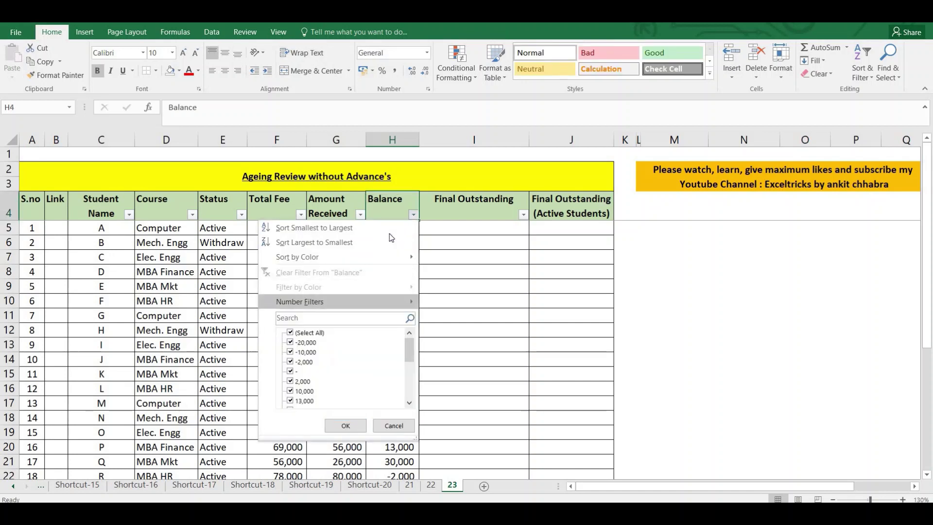
key("Tab")
key("space")
key("Down")
key("space")
key("Down")
key("space")
key("Down")
key("space")
key("Return")
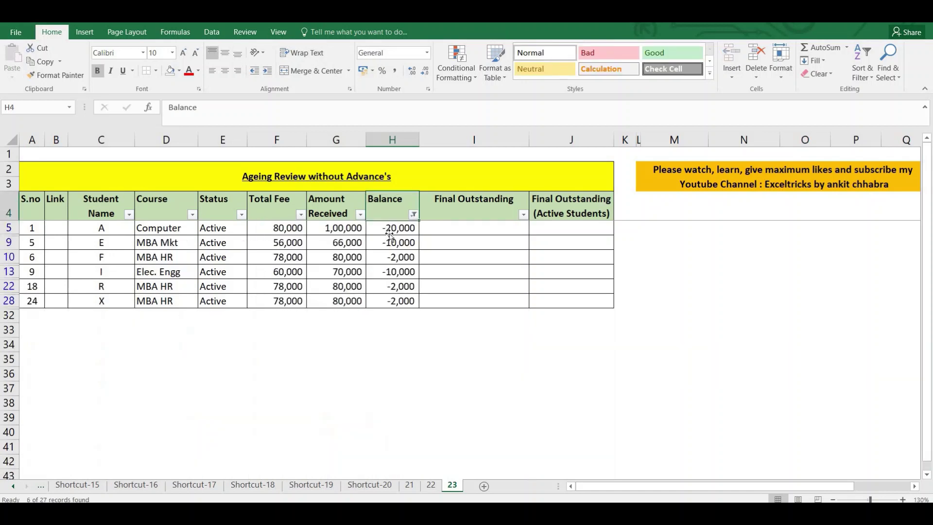
key("Down")
- Check the sum of the negative balances, then clear the Balance filter so every student shows
key("ctrl+shift+Down")
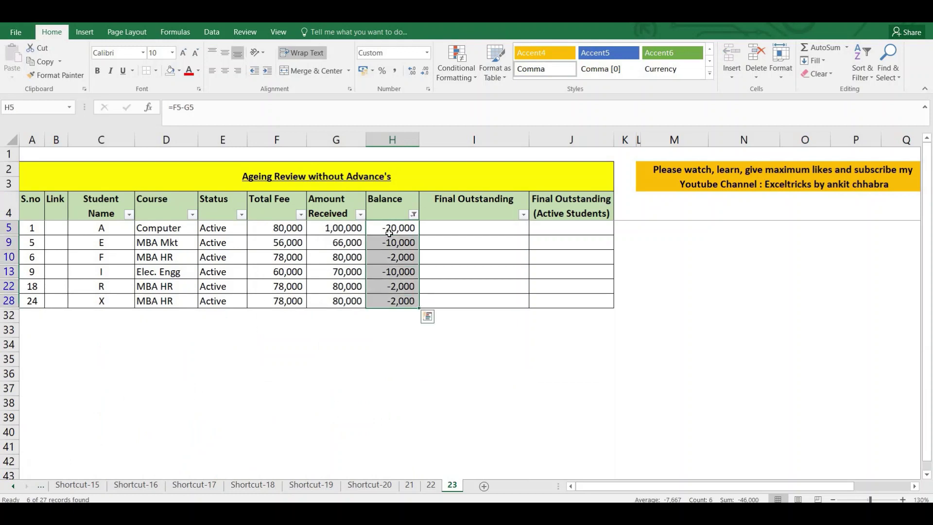
key("Up")
key("alt+Down")
key("Down")
key("Down")
key("Down")
key("Down")
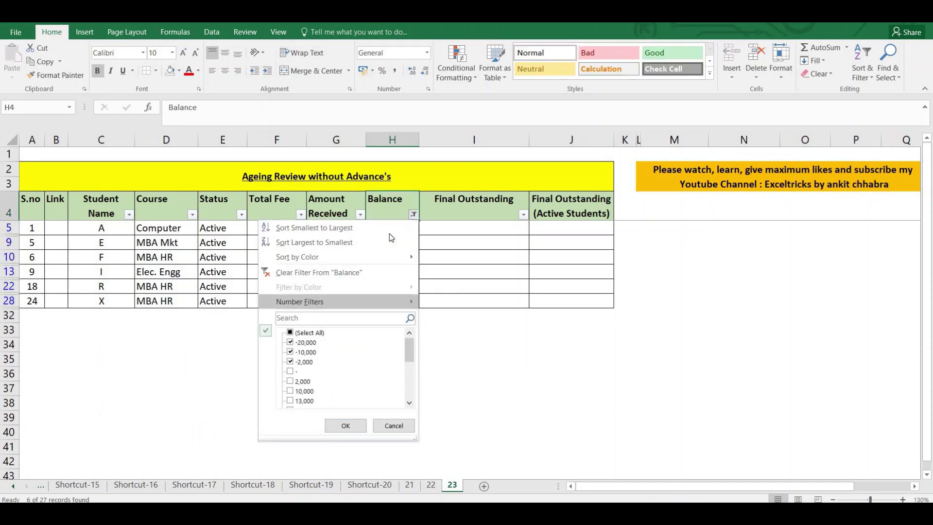
key("Tab")
key("space")
key("Return")
key("Down")
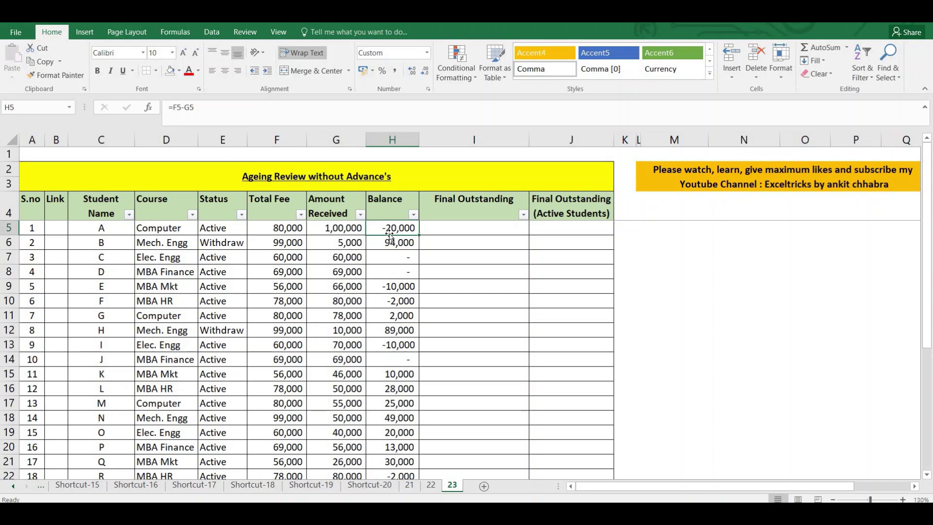
- Enter =SUMIF(H5,">0",H5) in I5 so student A's -20,000 advance shows zero
key("ctrl+Down")
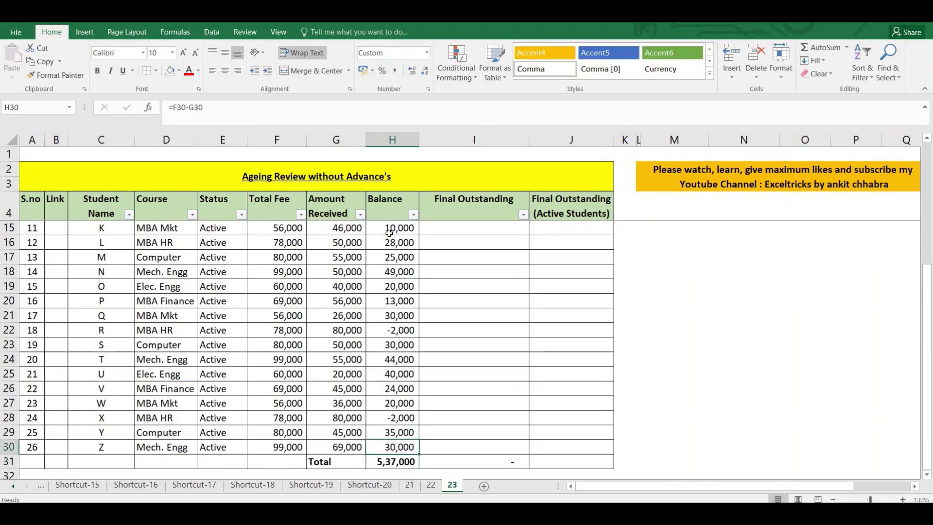
key("ctrl+Up")
key("Down")
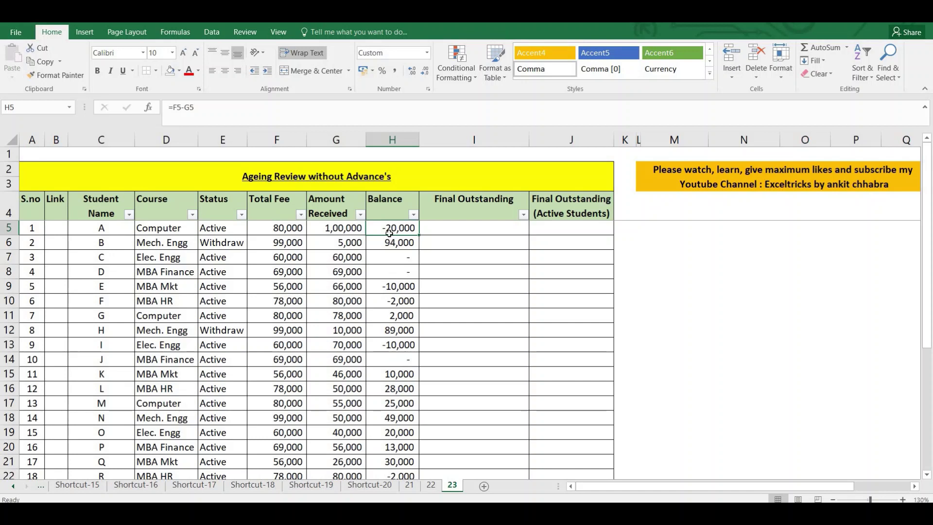
key("Right")
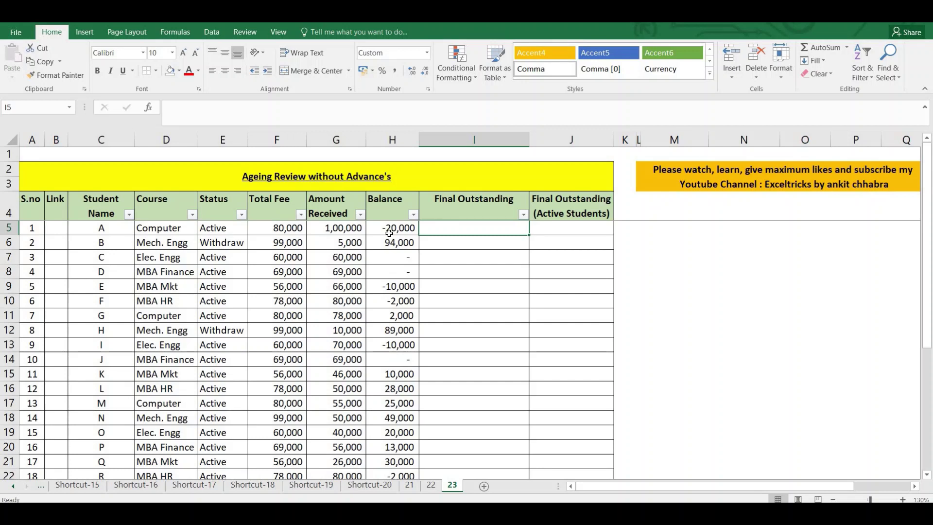
type("=")
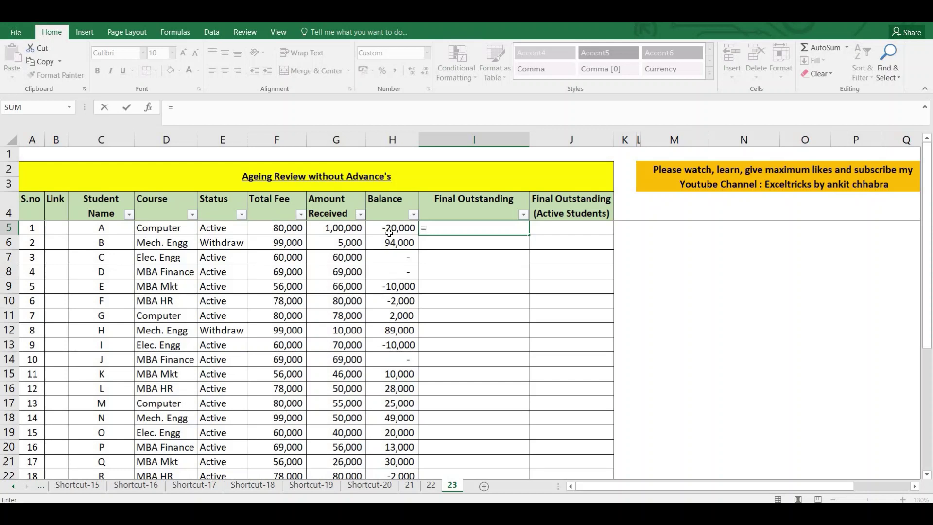
type("sum")
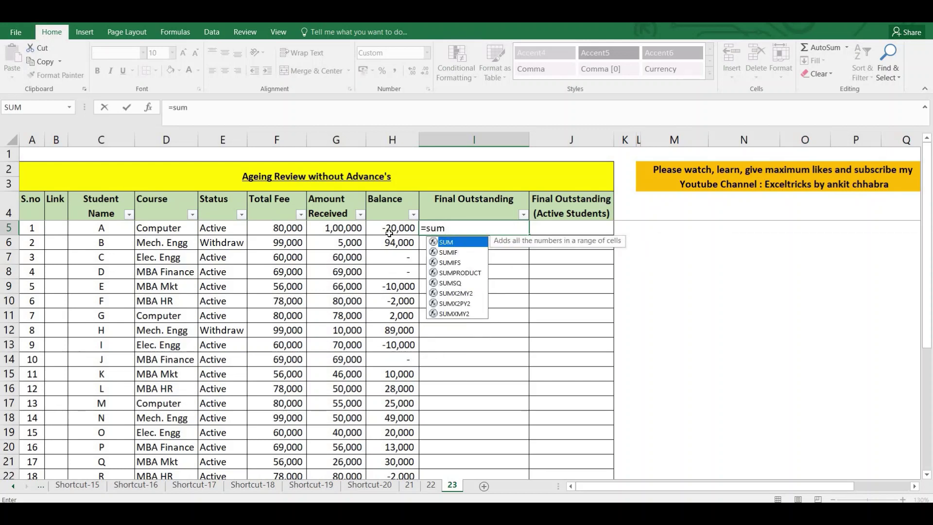
type("if")
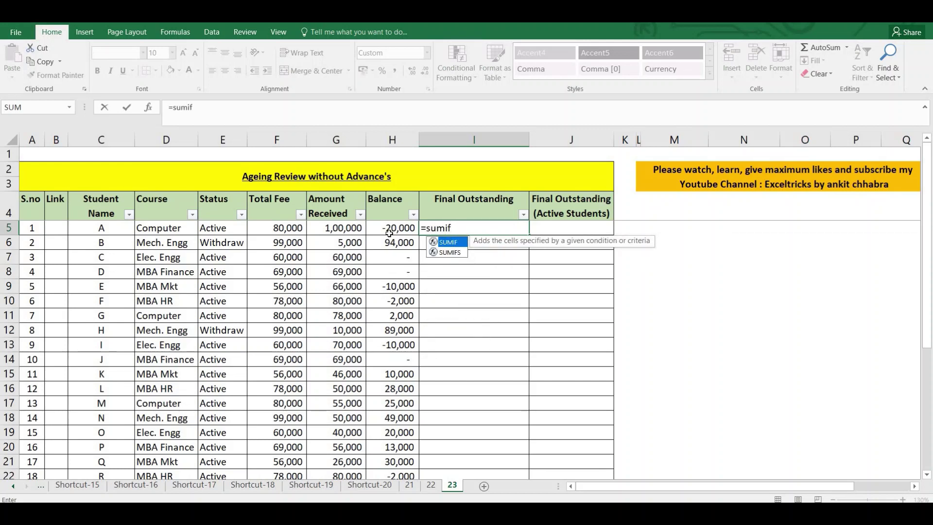
type("(")
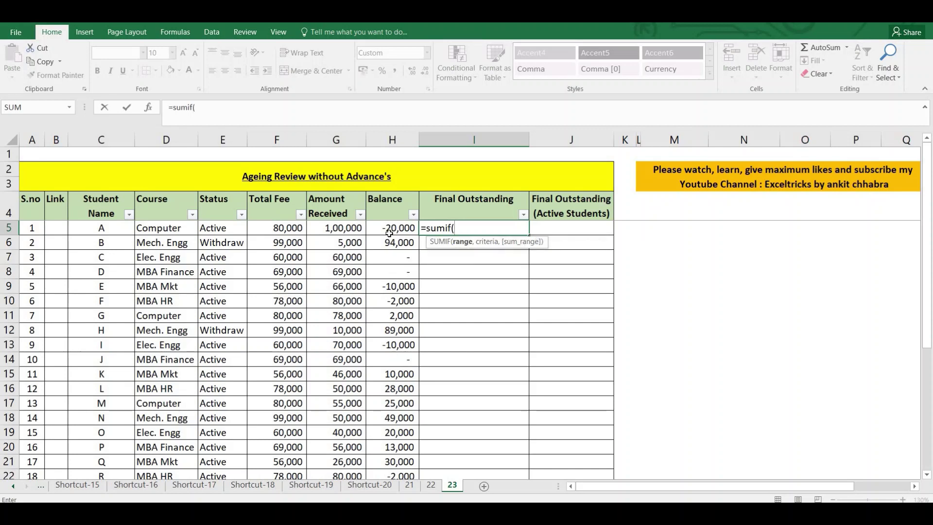
left_click(389, 234)
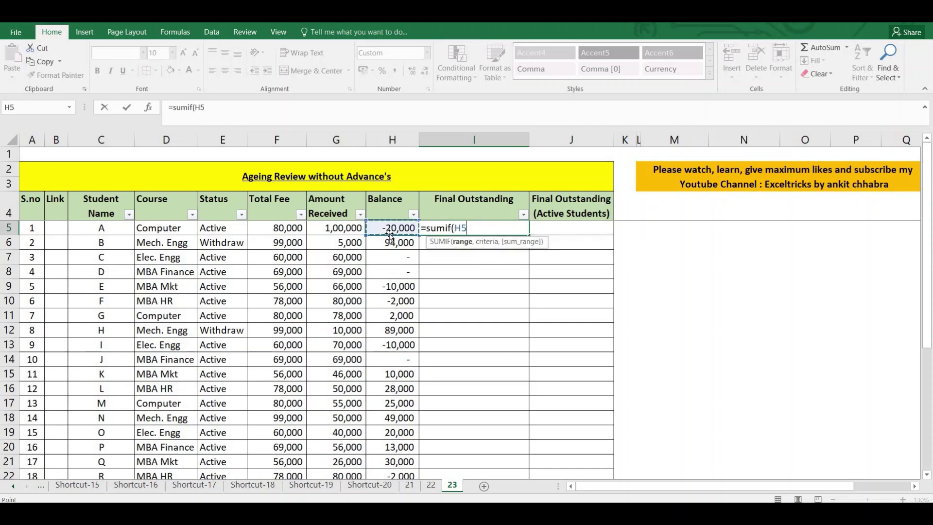
type(",")
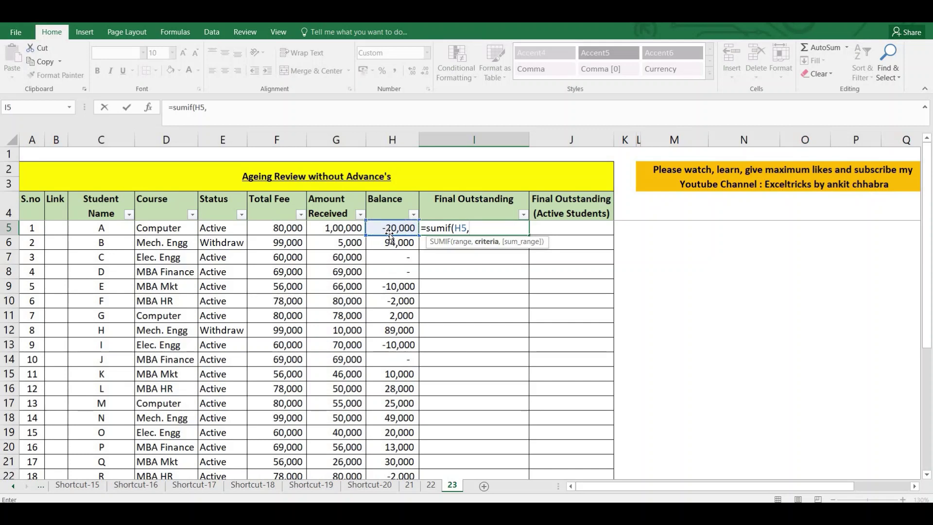
type("\">0")
type("\",")
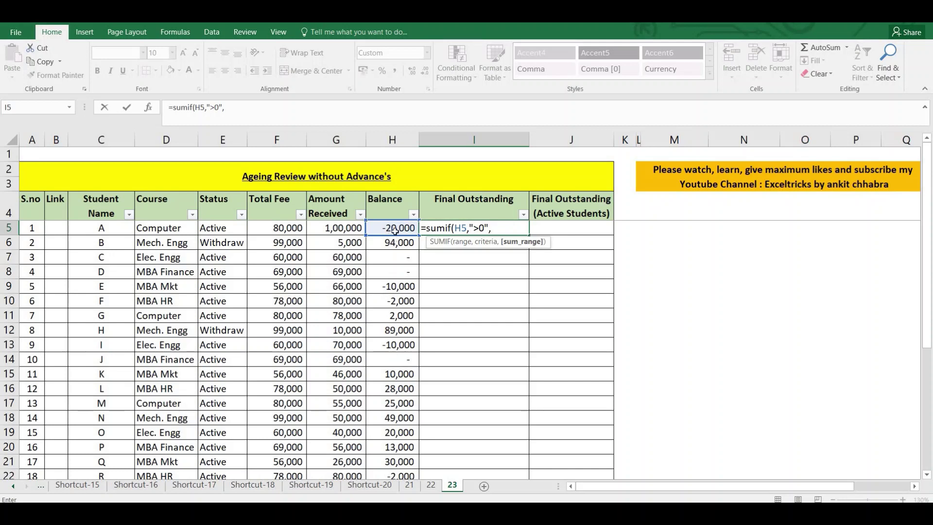
left_click(387, 226)
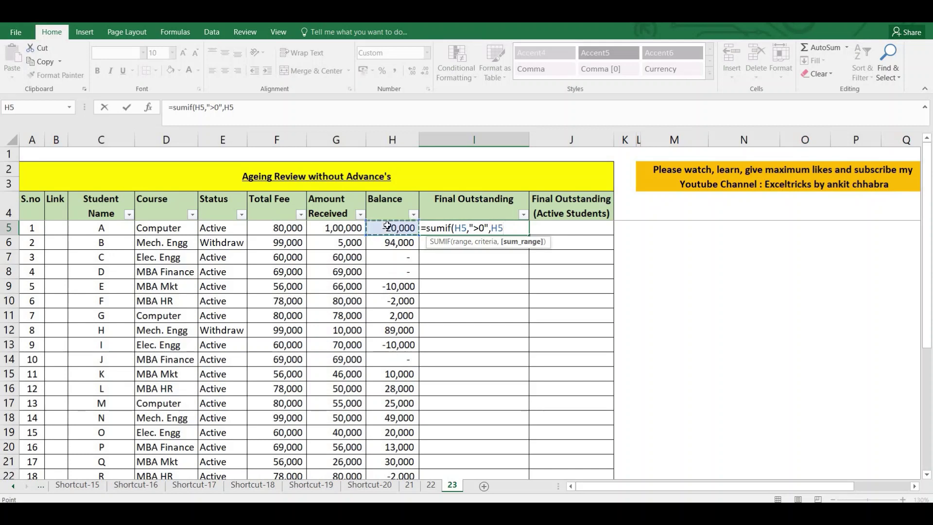
key("Return")
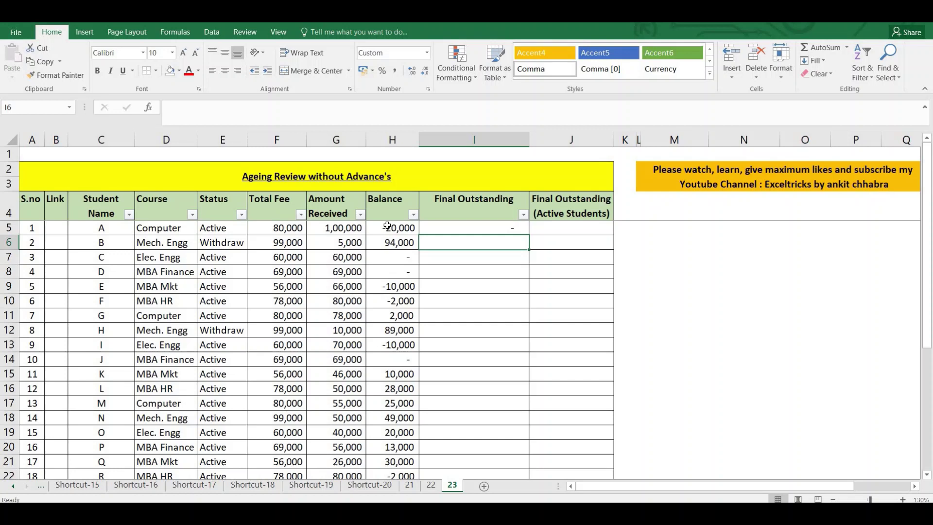
- Copy the I5 SUMIF formula down the Final Outstanding column to the last student
key("Up")
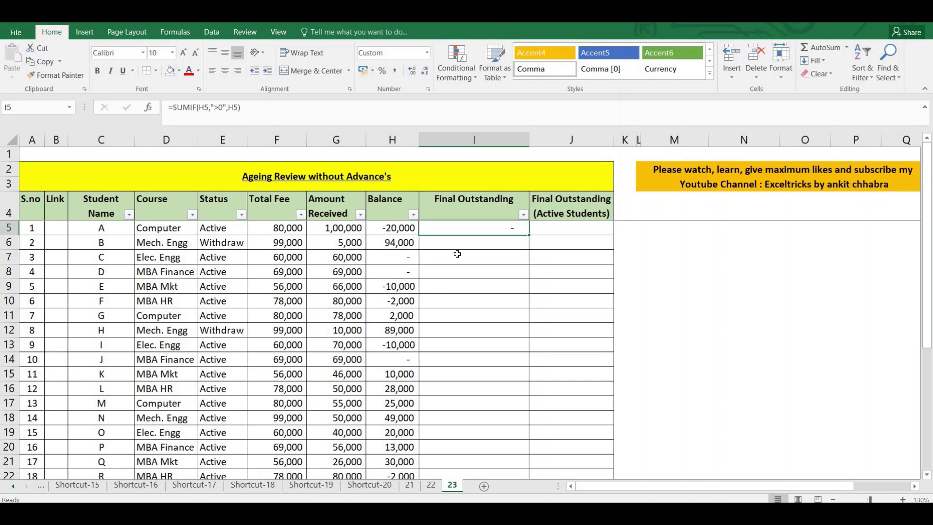
key("ctrl+c")
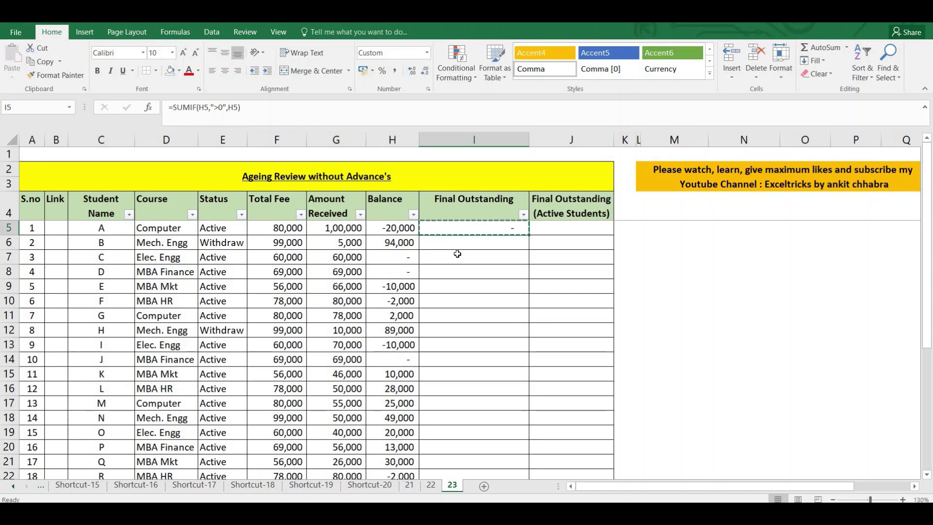
key("shift+Down")
key("shift+Down")
key("shift+Down")
key("shift+Down")
key("shift+Down")
key("shift+Down")
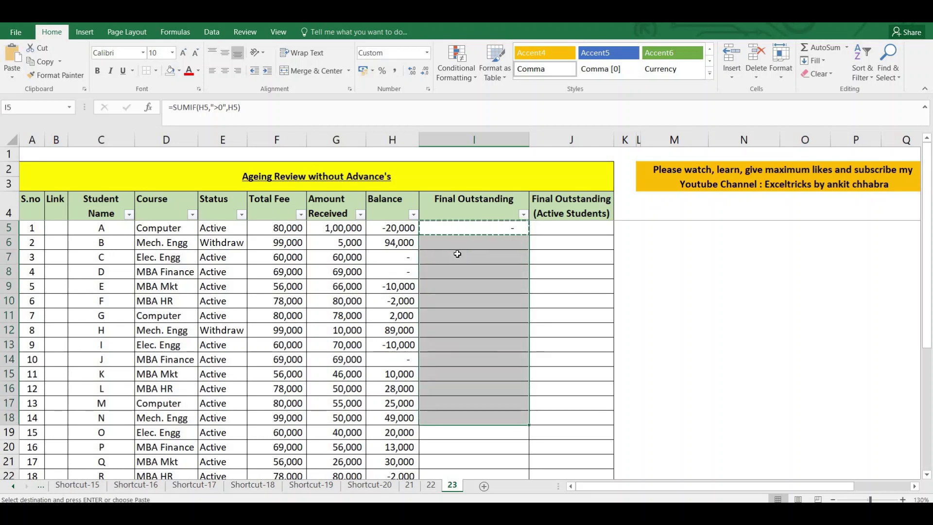
key("Return")
key("Down")
key("Down")
key("Down")
key("Down")
key("Down")
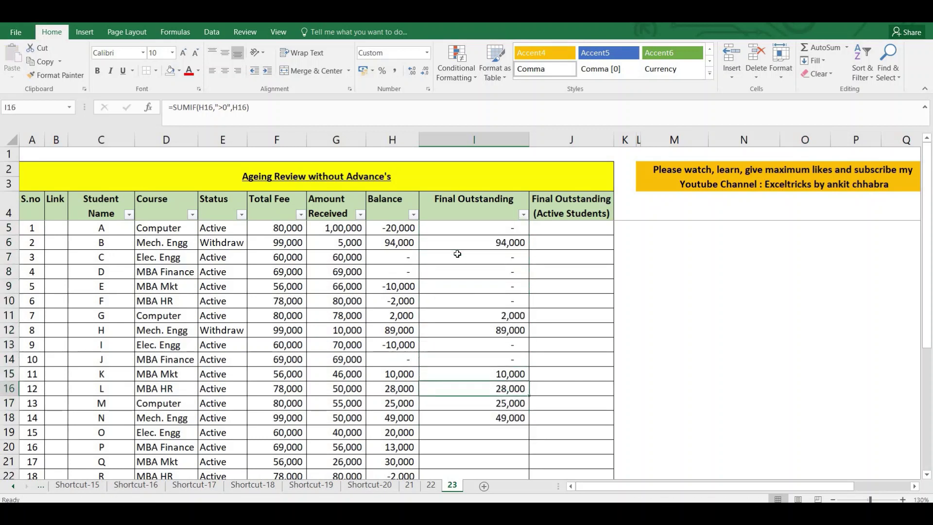
key("Down")
key("Down")
key("ctrl+c")
key("ctrl+shift+Down")
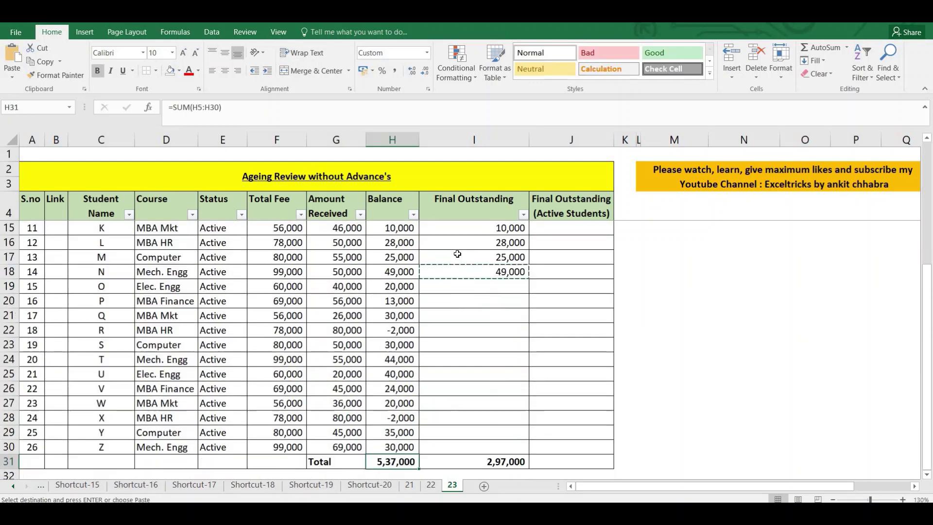
key("shift+Up")
key("Return")
key("ctrl+Down")
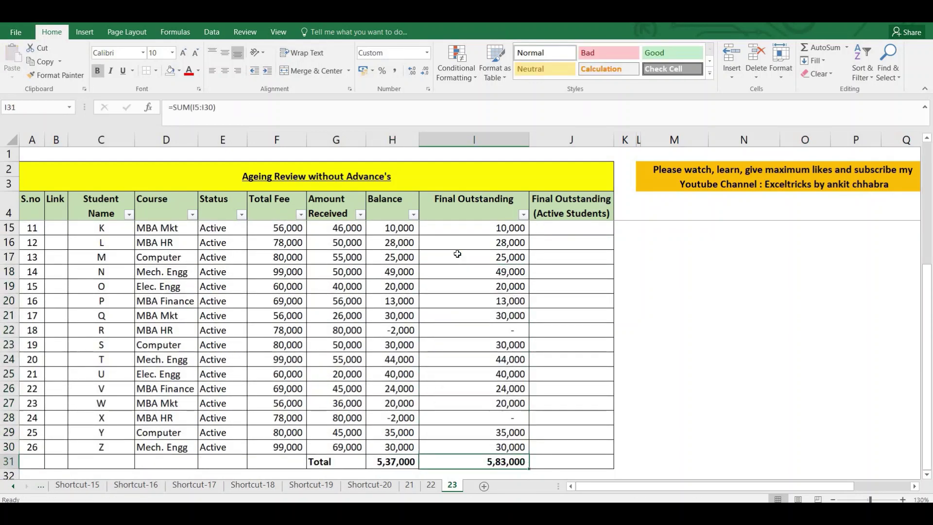
- Review the filled formulas, showing positive balances like 94,000 and dashes for advances
key("ctrl+Up")
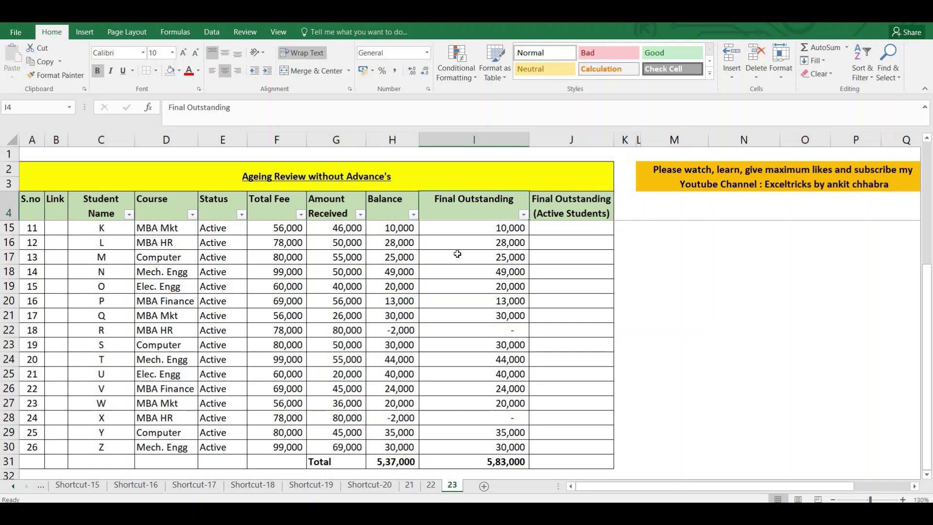
key("Down")
key("Up")
key("Down")
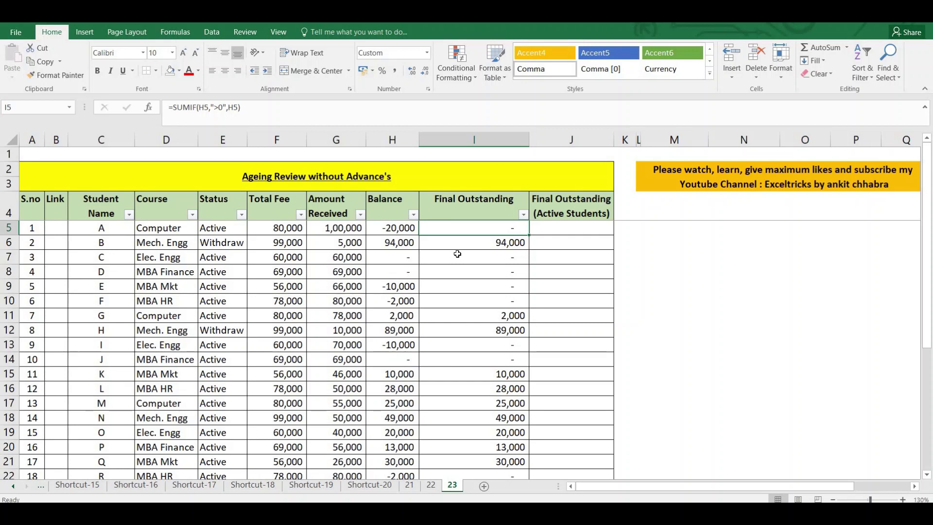
key("Down")
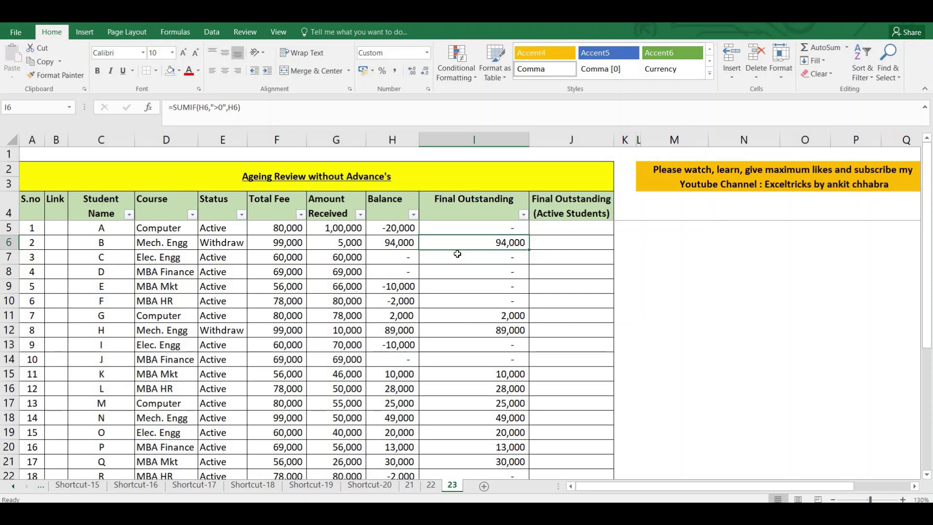
key("Up")
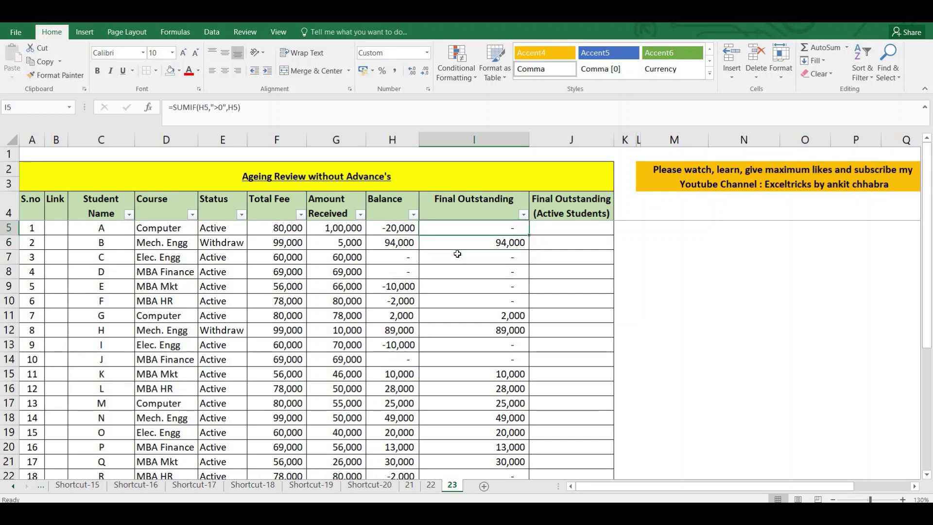
key("Right")
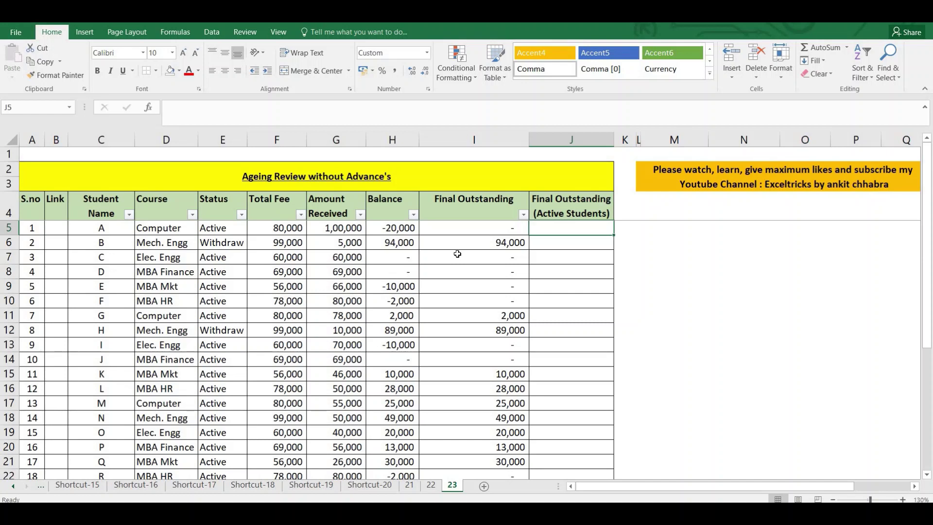
- Enter =IF(H5<0,"Minus","Plus") in B5 and AutoFit the Link column width
key("Left")
key("Left")
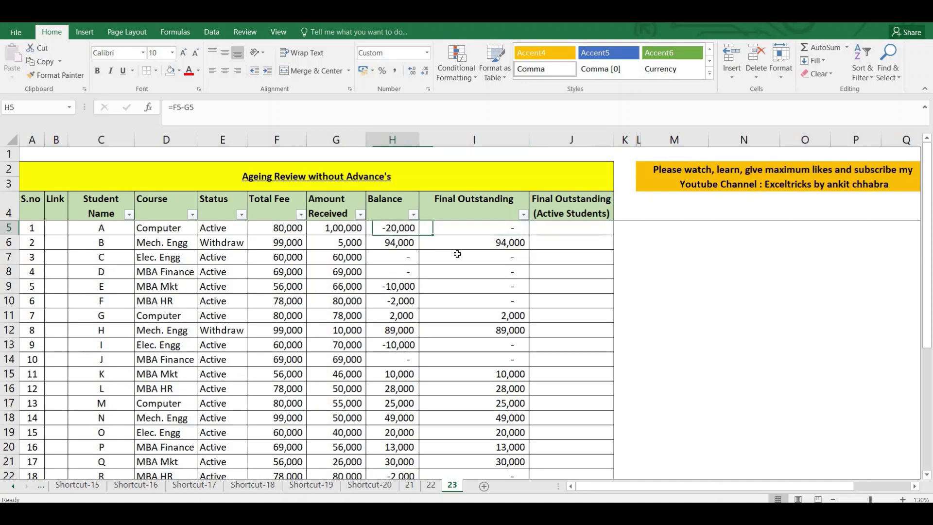
key("Left")
key("Left")
key("Left")
key("Left")
key("Left")
key("Left")
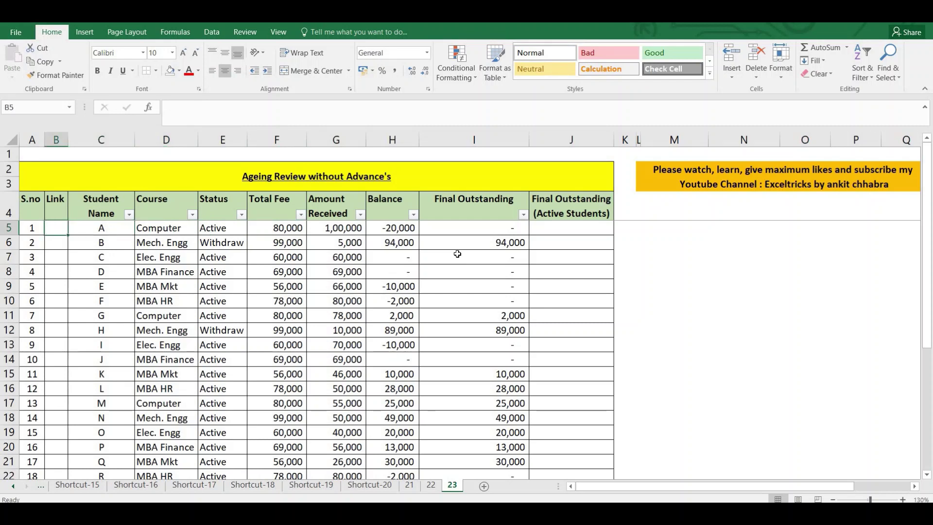
type("=i")
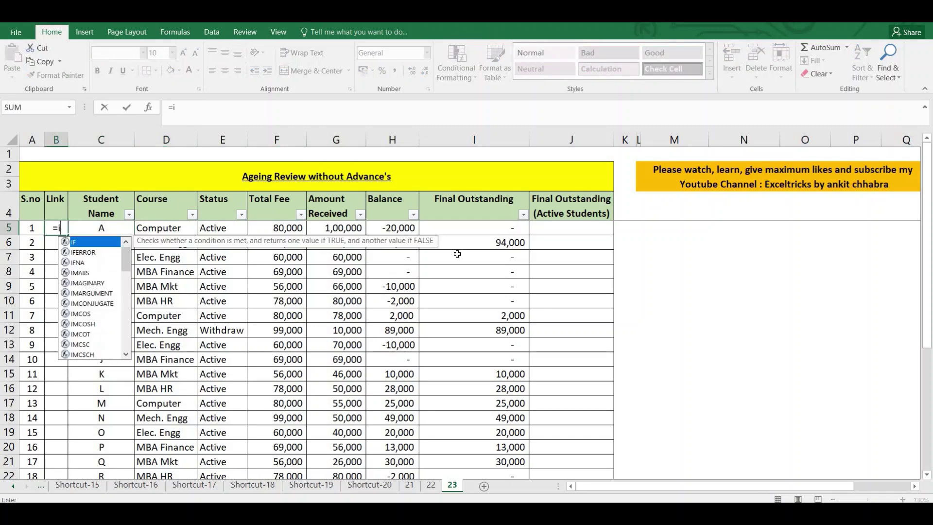
type("f")
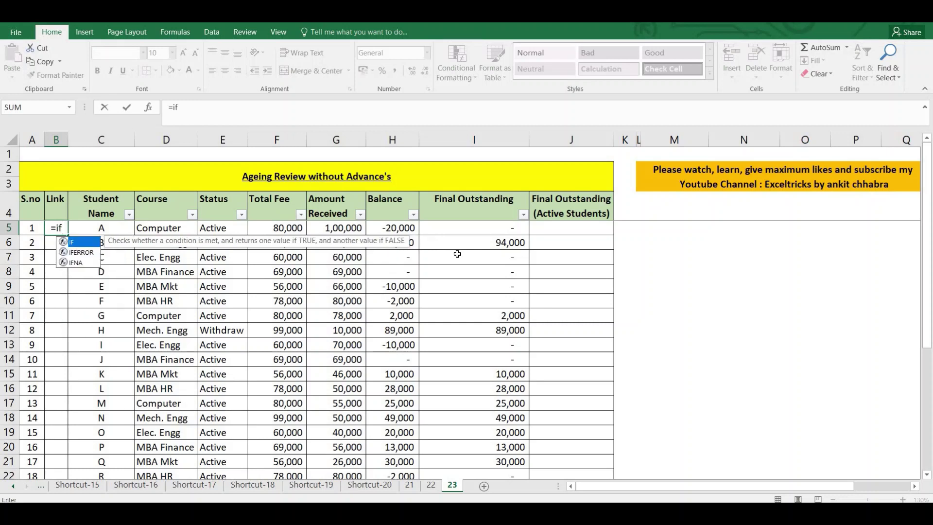
type("(")
key("Right")
key("Right")
key("Right")
key("Right")
key("Right")
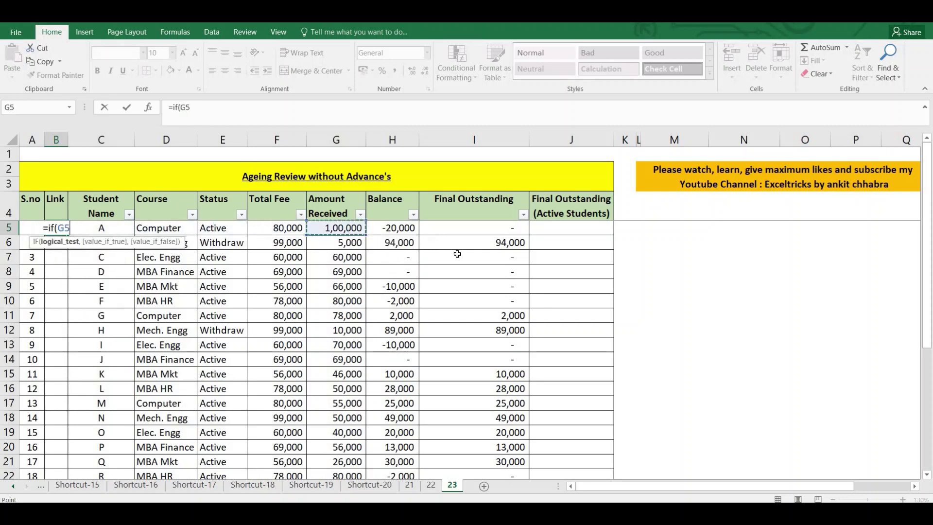
key("Right")
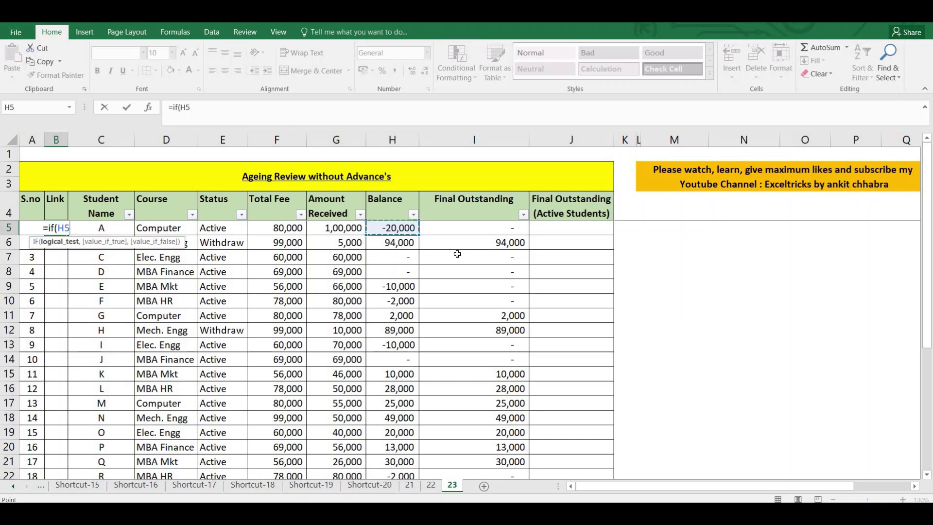
type("<0")
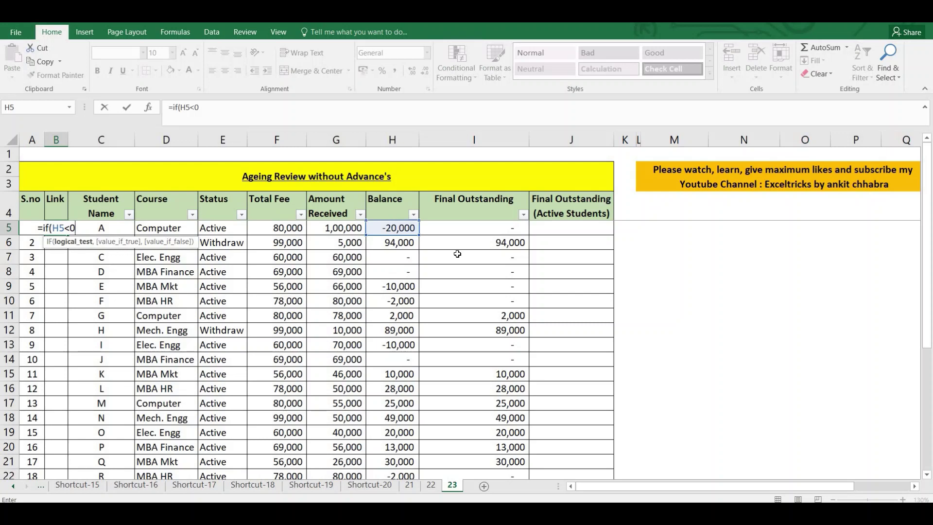
type(",\"")
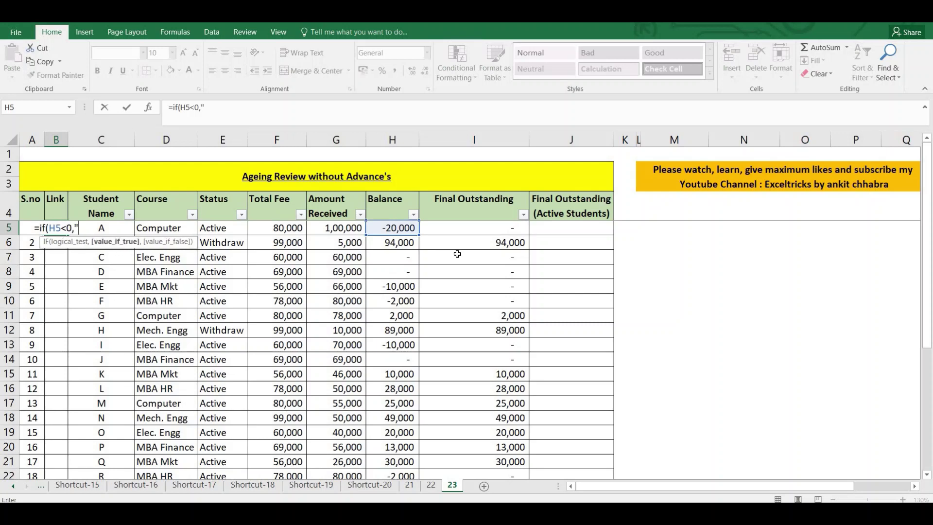
type("Minus")
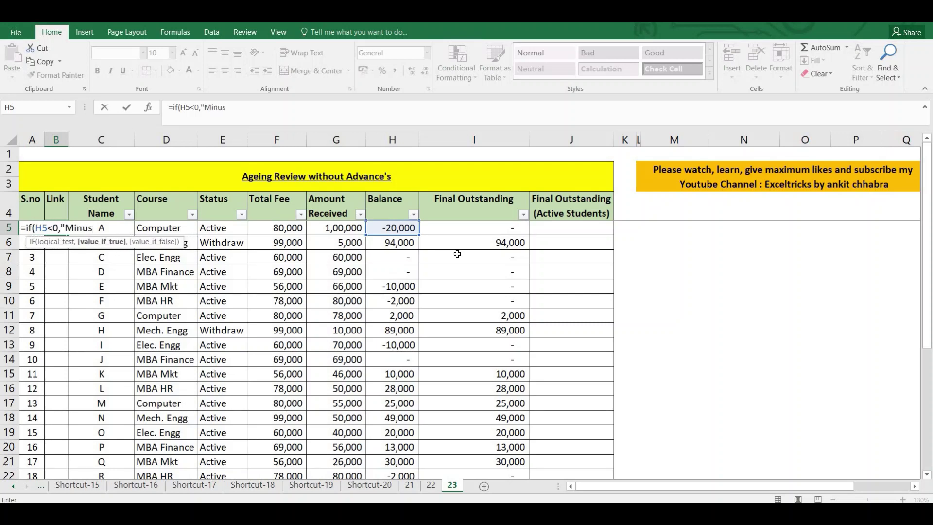
type("\",")
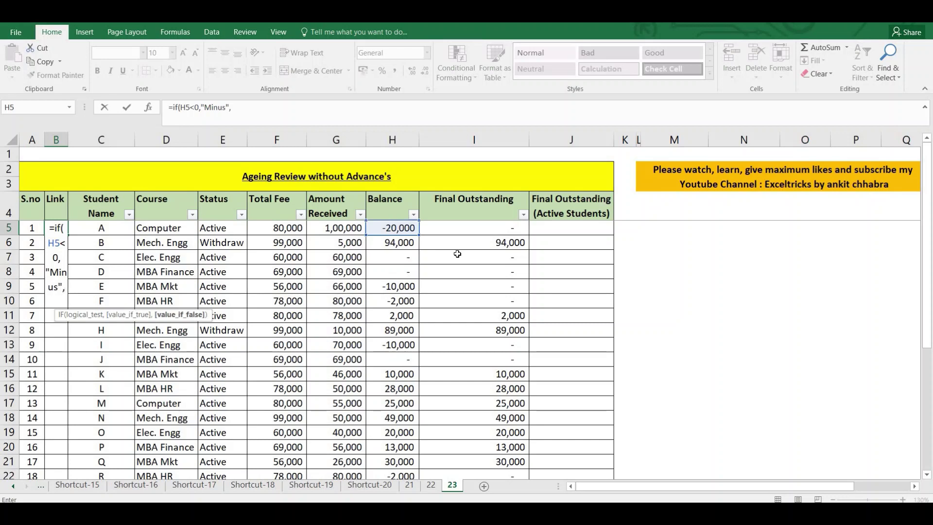
type("\"P")
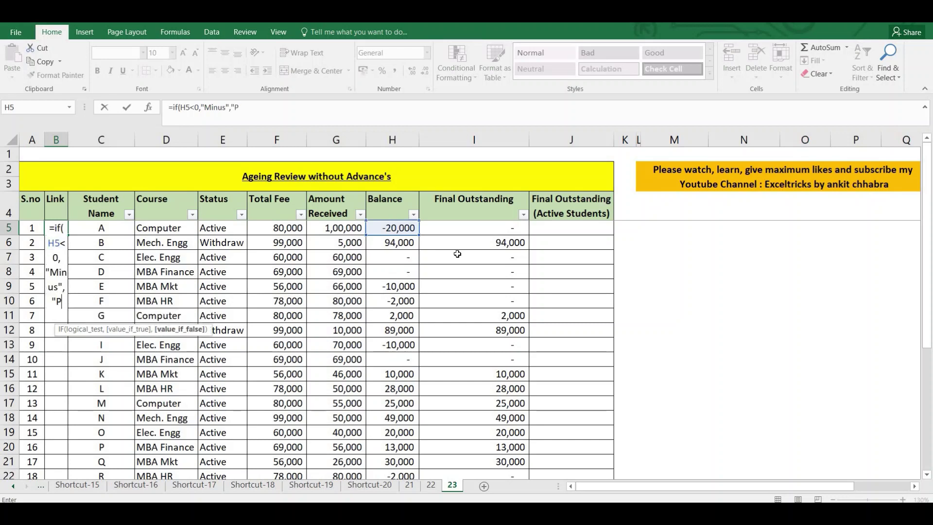
type("lus\"")
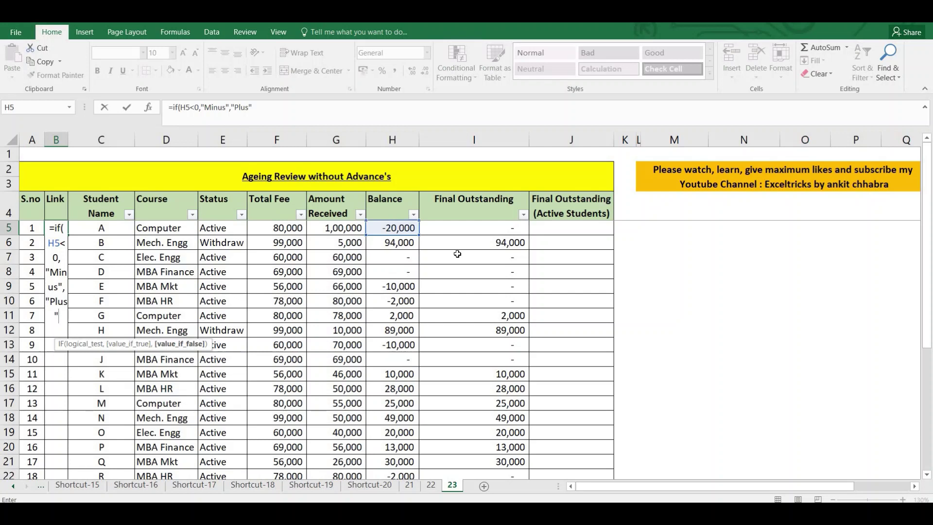
key("ctrl+Return")
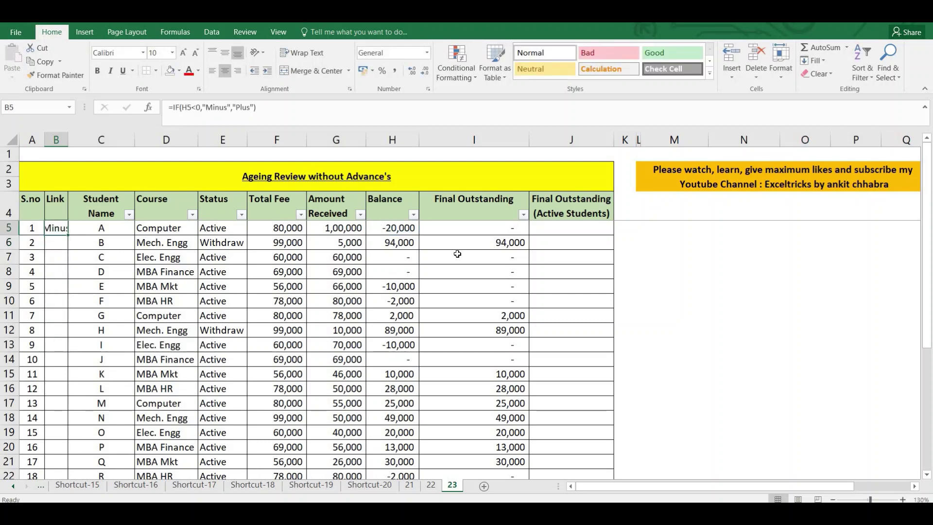
key("alt+h")
key("o")
key("i")
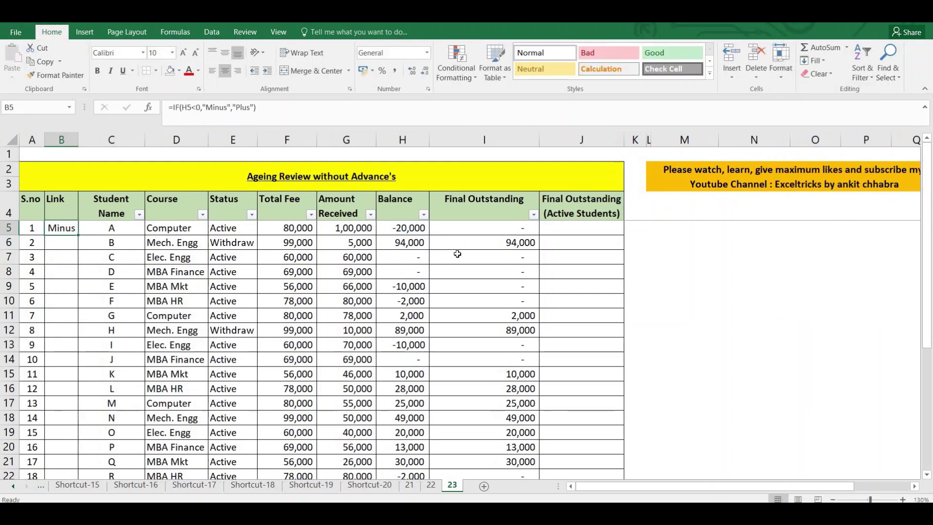
- Copy the B5 Link formula down through B30 for every student
key("ctrl+c")
key("Down")
key("Left")
key("ctrl+Down")
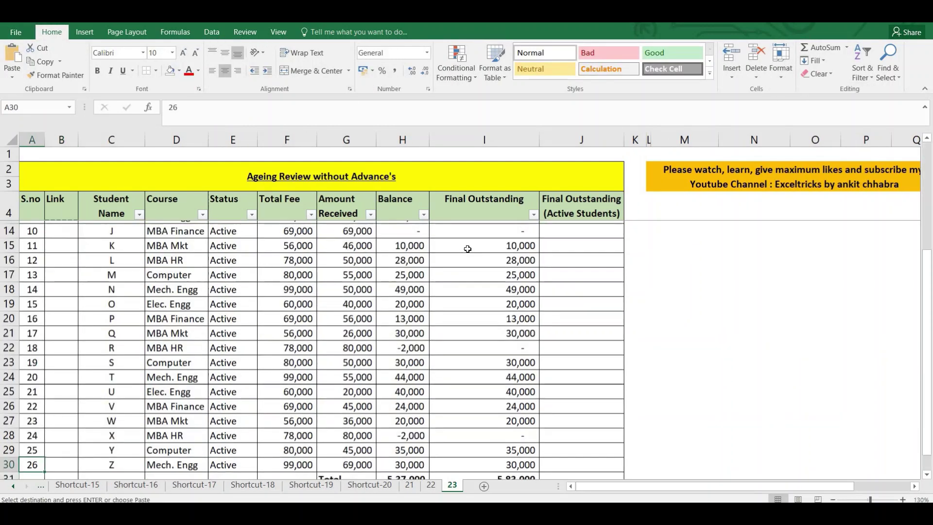
key("Right")
key("ctrl+shift+Up")
key("Return")
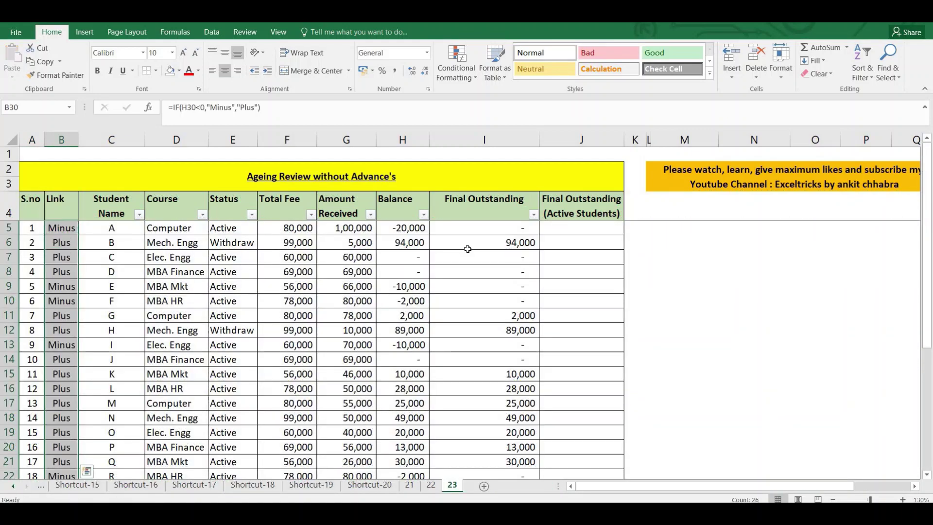
key("ctrl+Down")
key("Down")
- Check the copied Minus/Plus results, then go to the first Active Students row
key("Up")
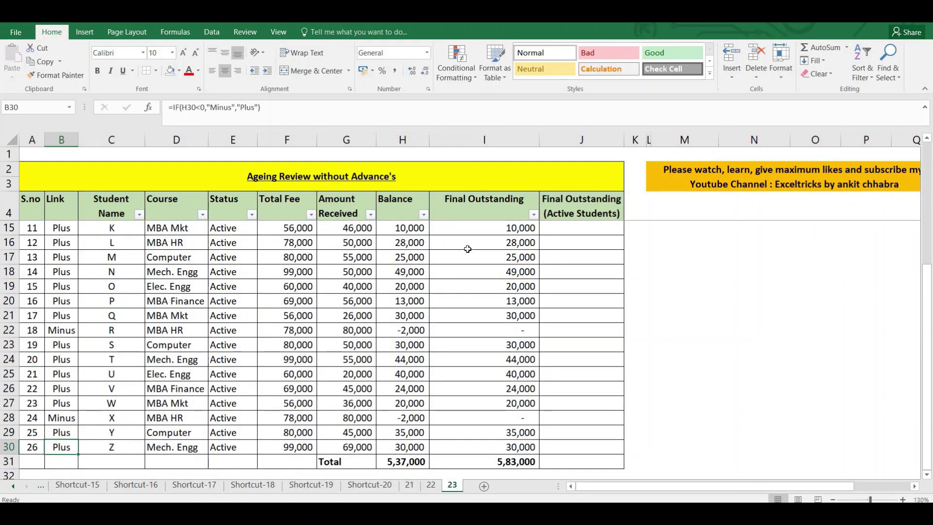
key("ctrl+Up")
key("Down")
key("Down")
key("Down")
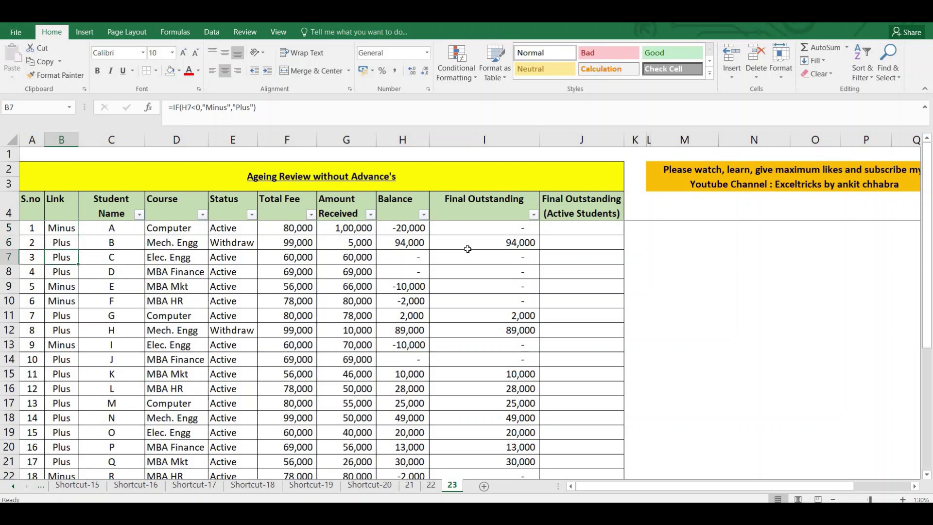
key("Down")
key("Down")
key("Down")
key("Down")
key("Up")
key("Up")
key("Up")
key("Up")
key("Up")
key("Up")
key("Up")
key("Right")
key("Right")
key("Right")
key("Right")
key("Right")
key("Right")
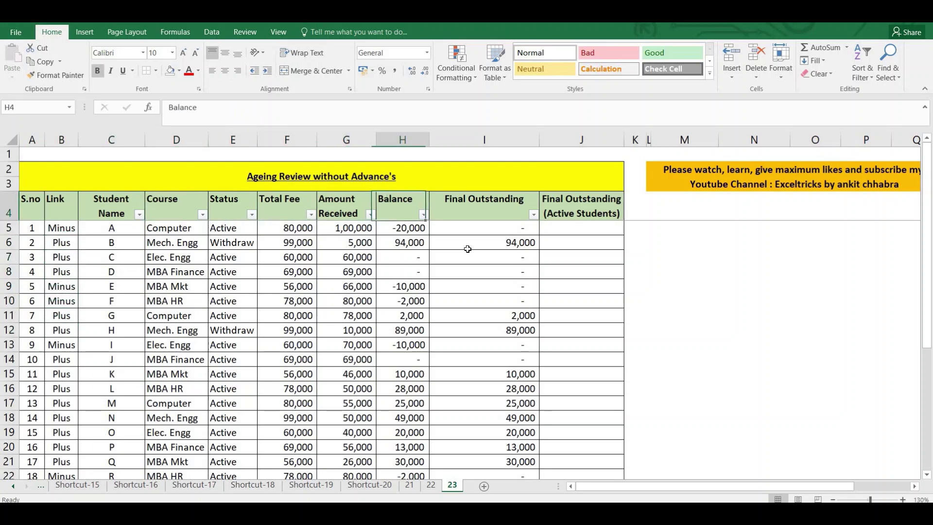
key("Right")
key("Right")
key("Down")
key("Down")
scroll(486, 245, "down", 1)
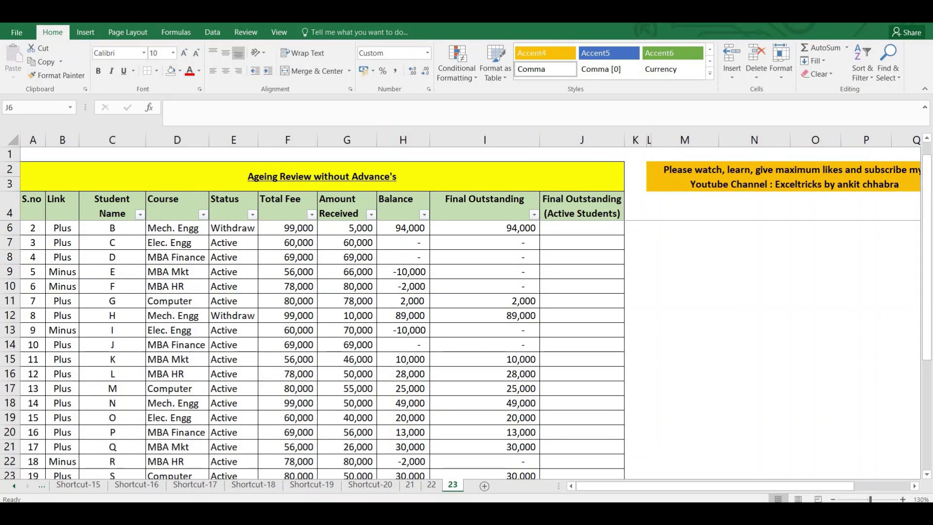
- Enter =SUMIFS(H6,B6,"Plus",E6,"Active") in J6 for student B
type("=")
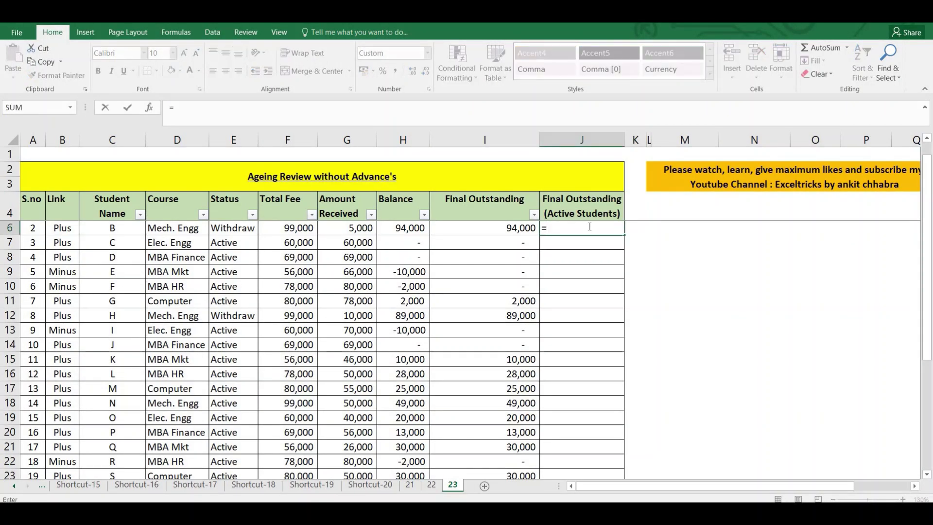
type("sumif")
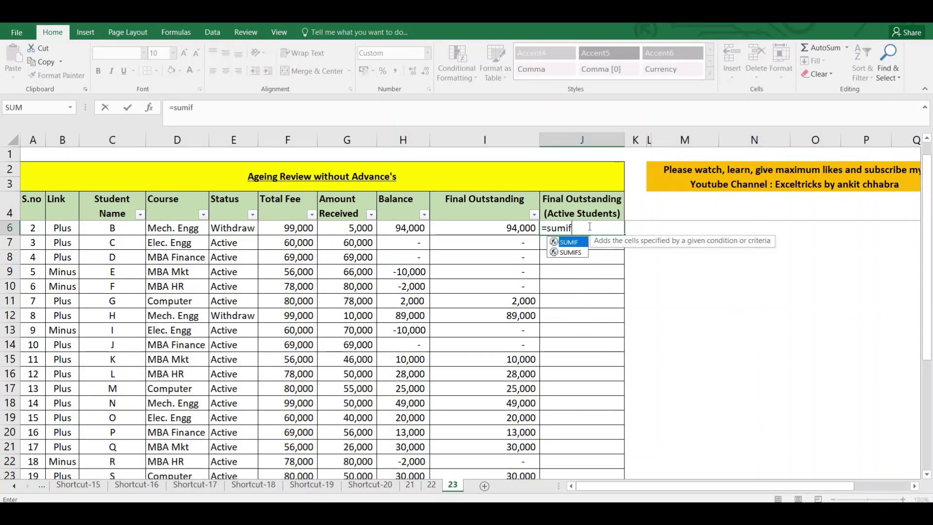
type("sd")
key("BackSpace")
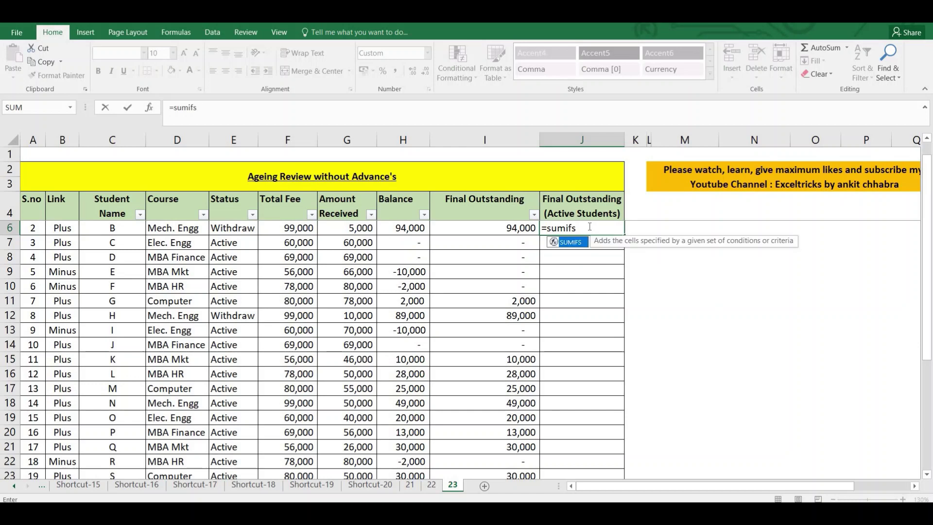
type("(")
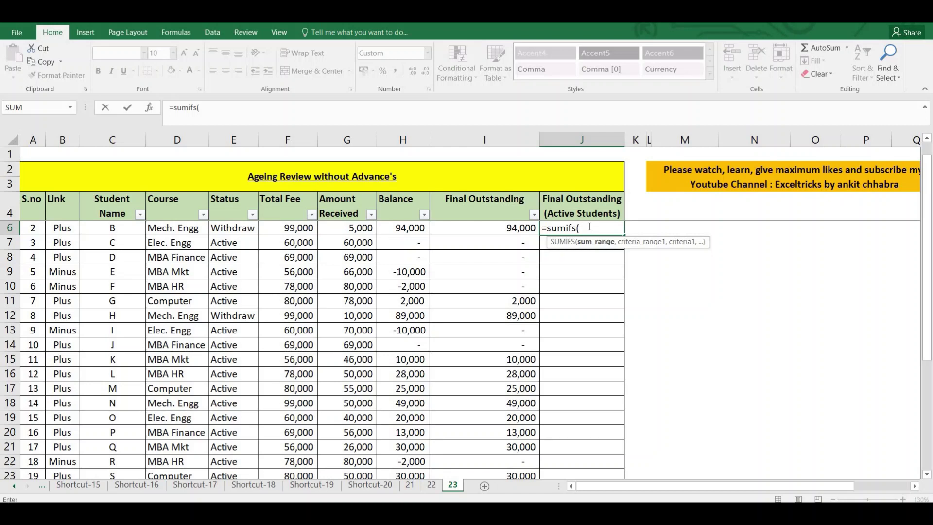
key("Left")
key("Left")
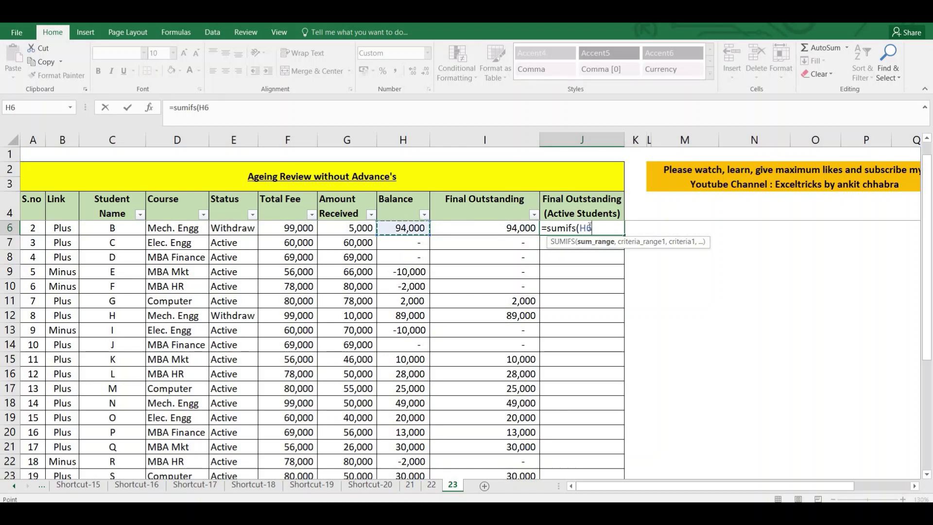
type(",")
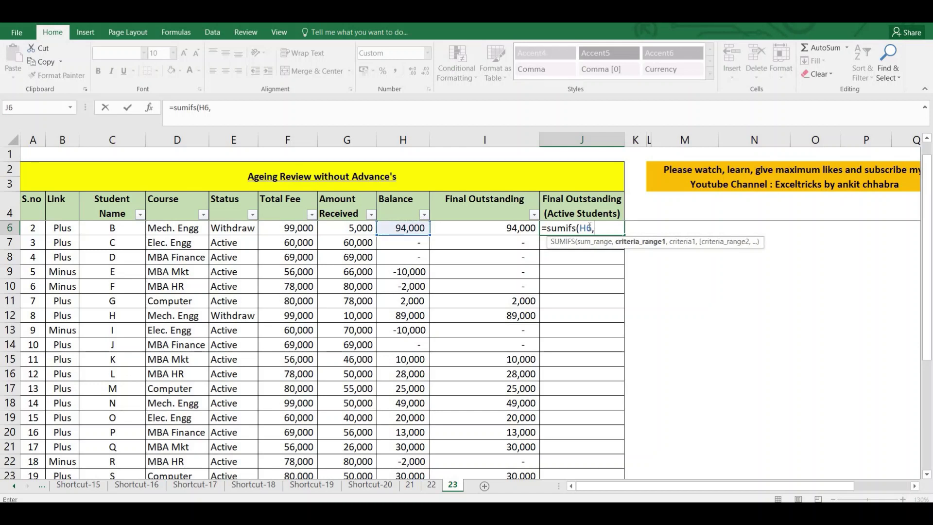
key("Left")
key("Left")
key("Left")
key("Left")
key("Left")
key("Left")
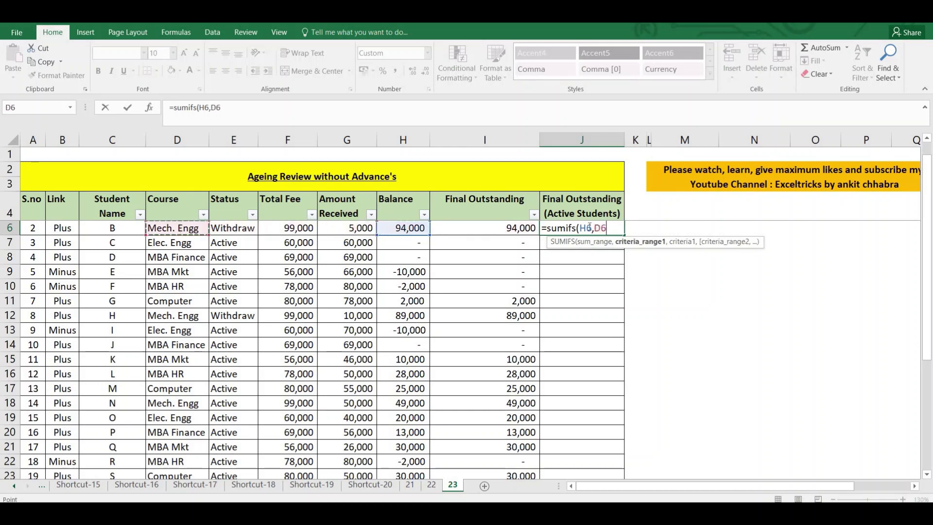
key("Left")
key("Left")
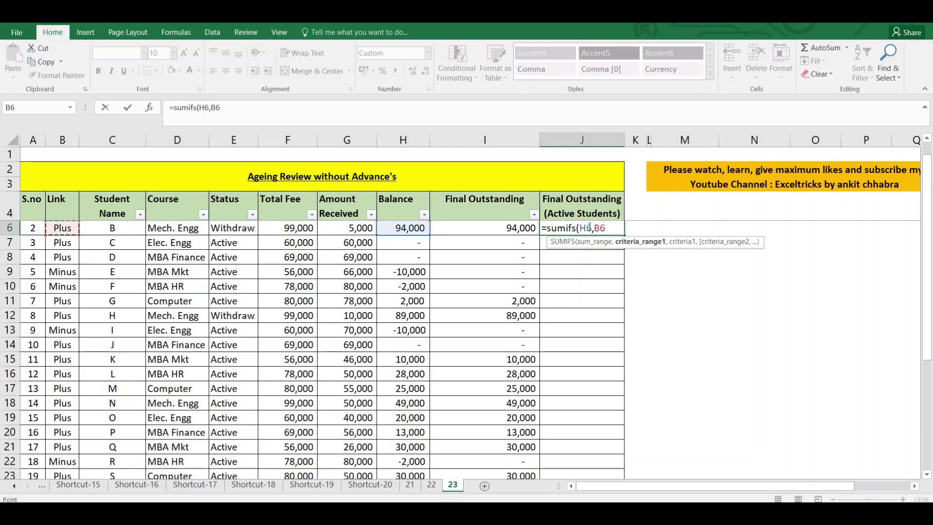
type(",")
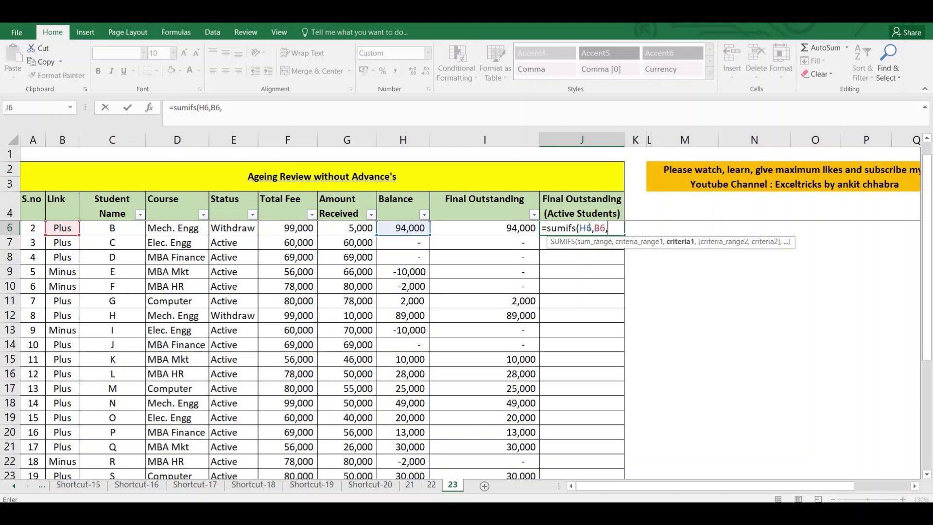
type("\"")
type("Plu")
type("s")
type("\"")
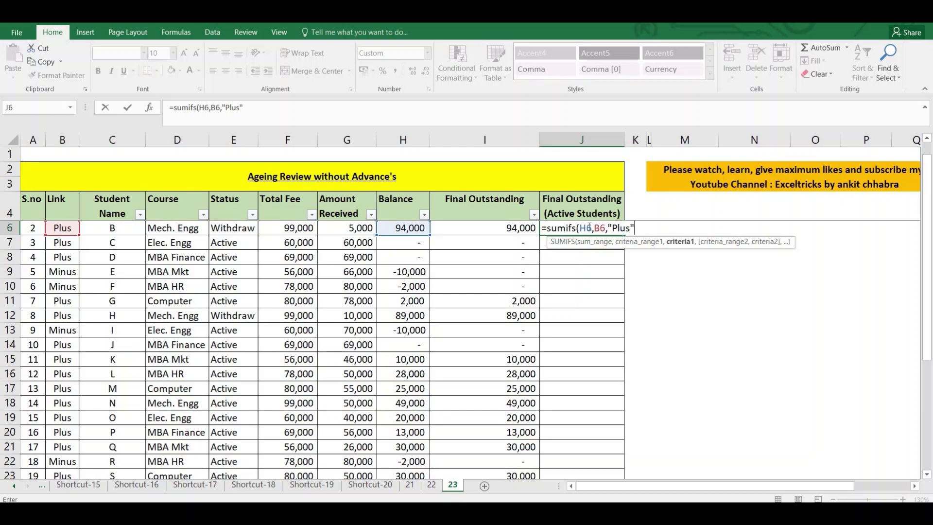
type(",")
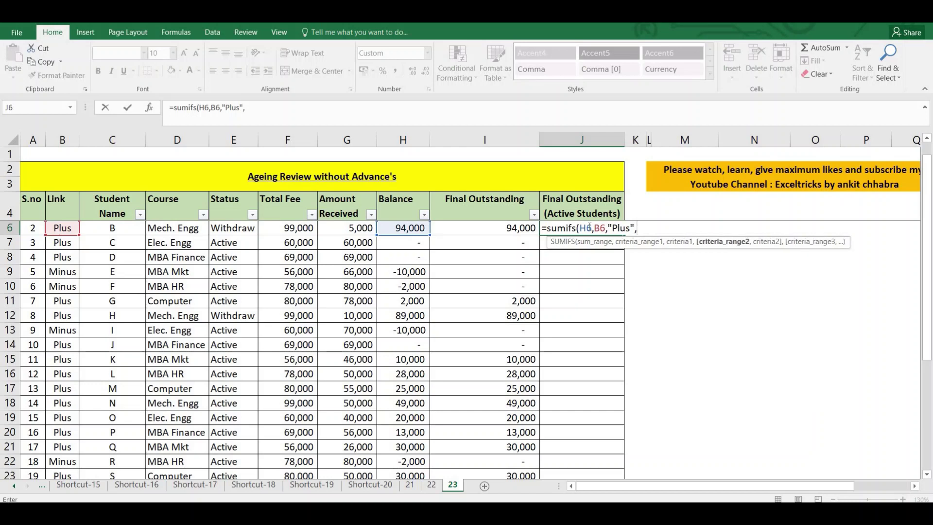
key("Left")
key("Left")
key("Left")
key("Left")
key("Left")
key("Left")
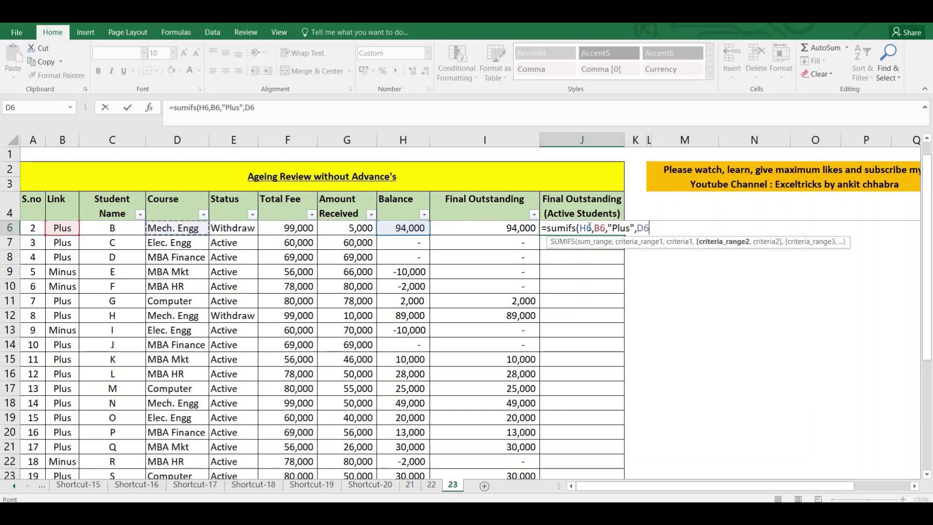
key("Right")
key("Right")
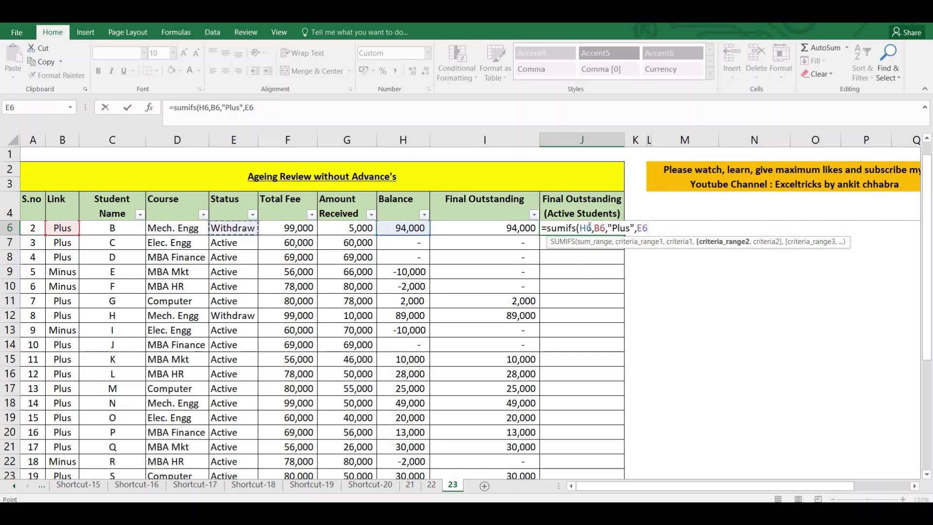
type(",")
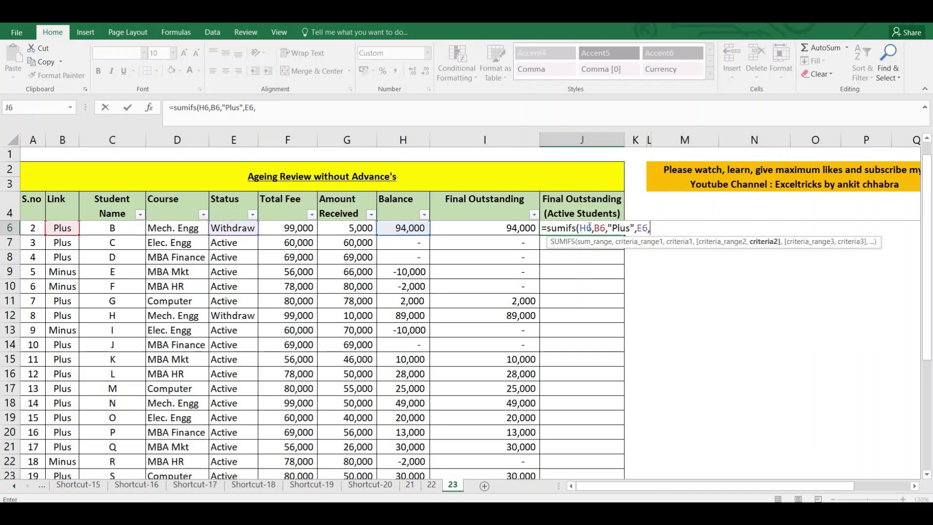
type("\"Active")
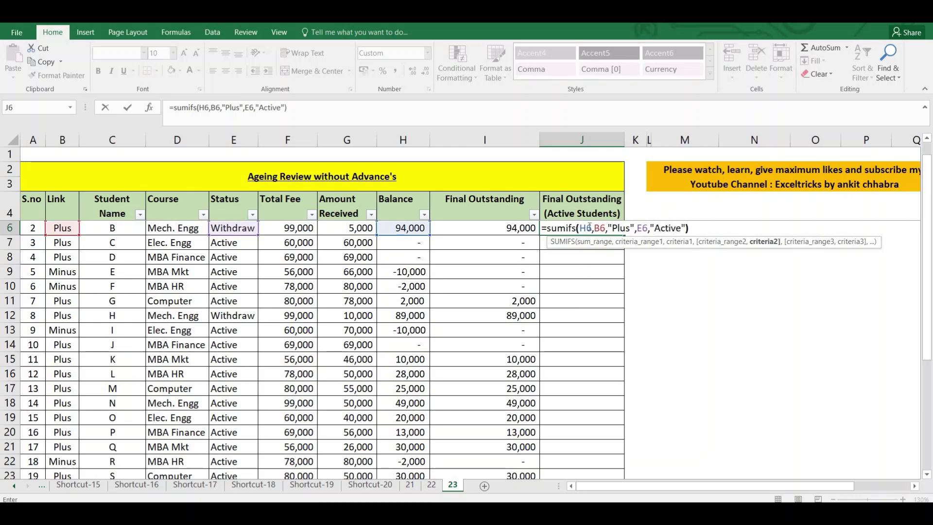
key("ctrl+Return")
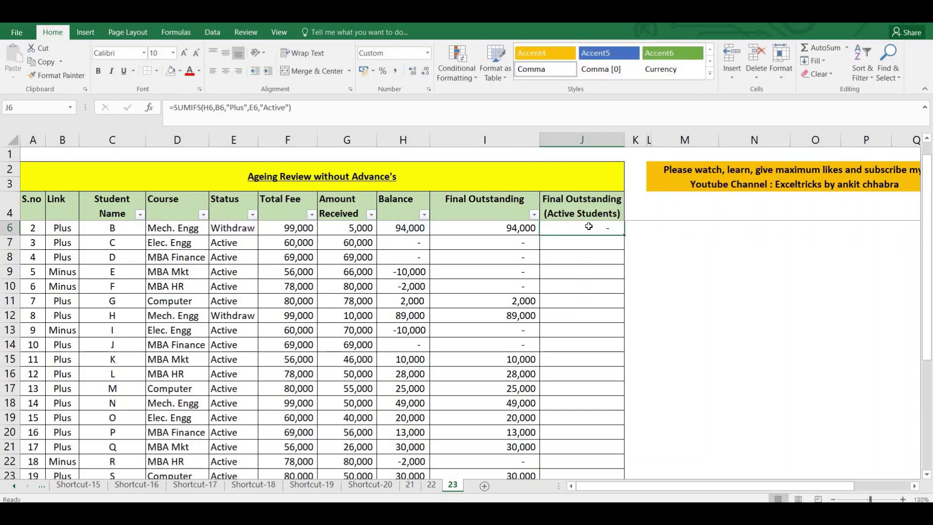
- Copy the J6 SUMIFS formula into J6 through J30
key("ctrl+c")
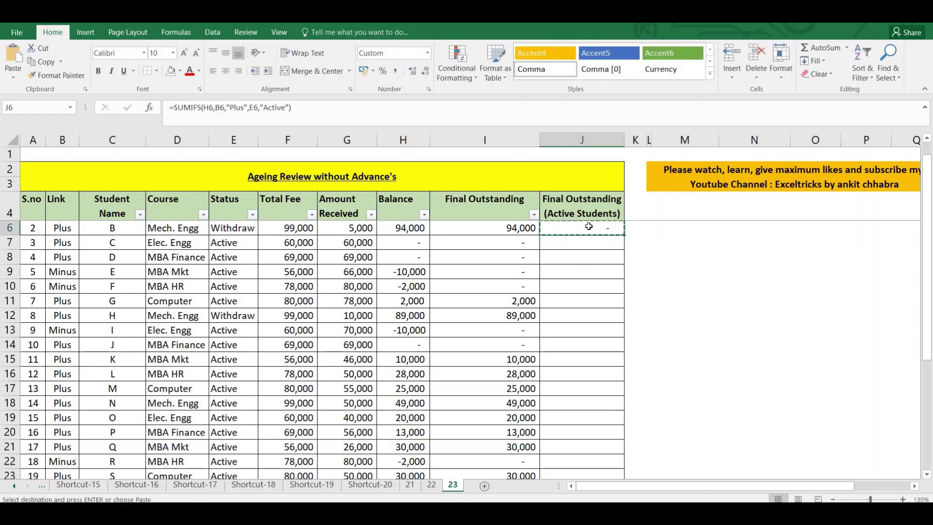
left_click_drag(588, 226, 588, 467)
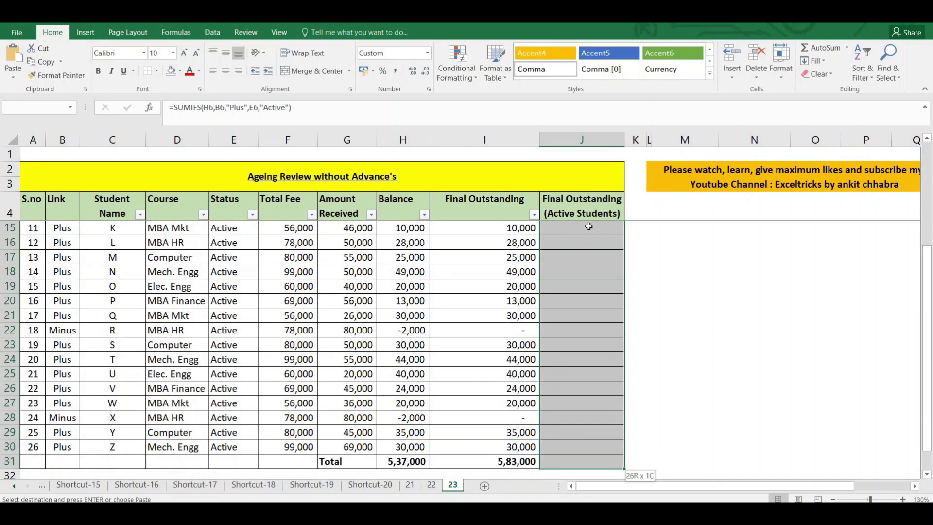
left_click_drag(588, 226, 588, 226)
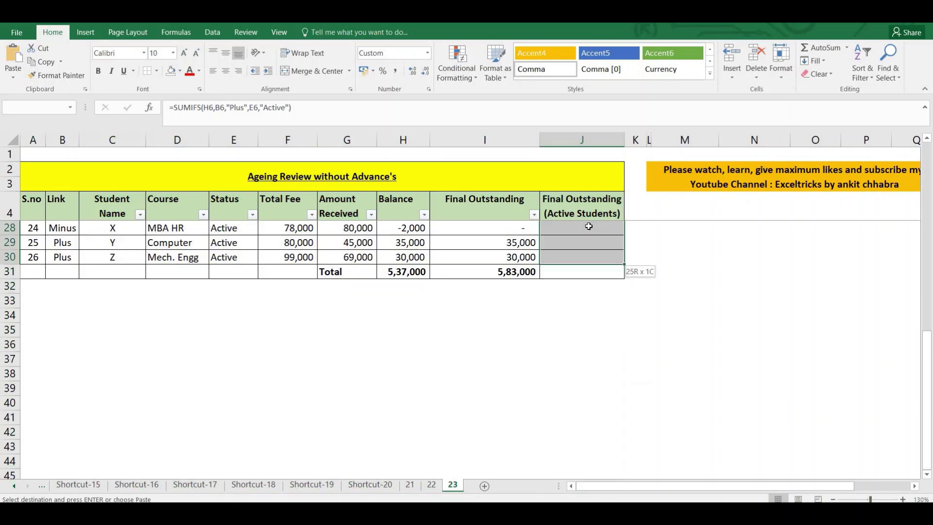
key("Return")
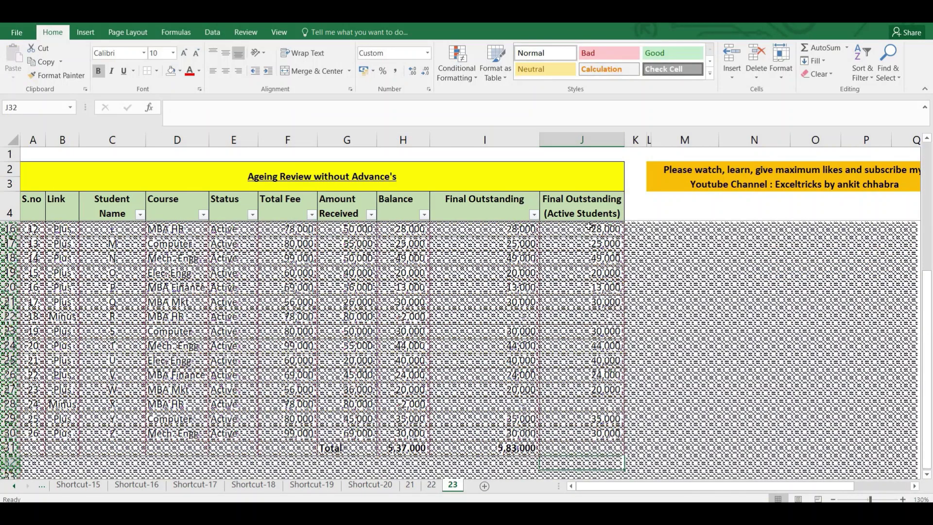
- Compare the totals in H31, I31 and J31, with Active Students totalling 4,00,000
key("Up")
key("shift+Left")
key("ctrl+r")
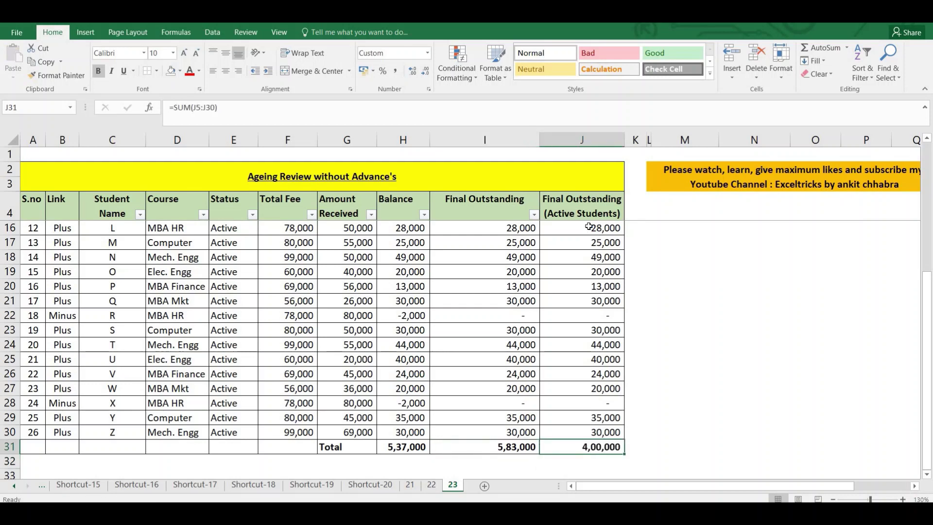
key("Left")
key("Left")
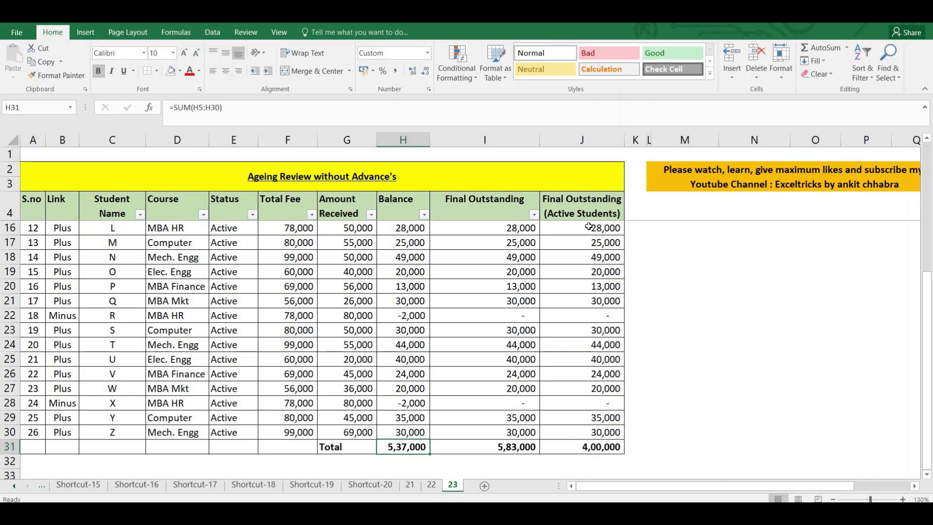
key("Right")
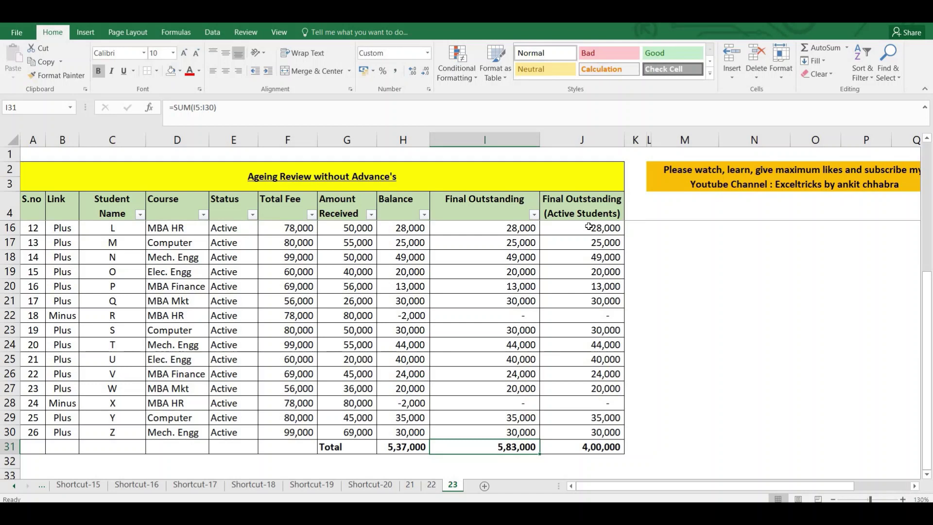
key("Up")
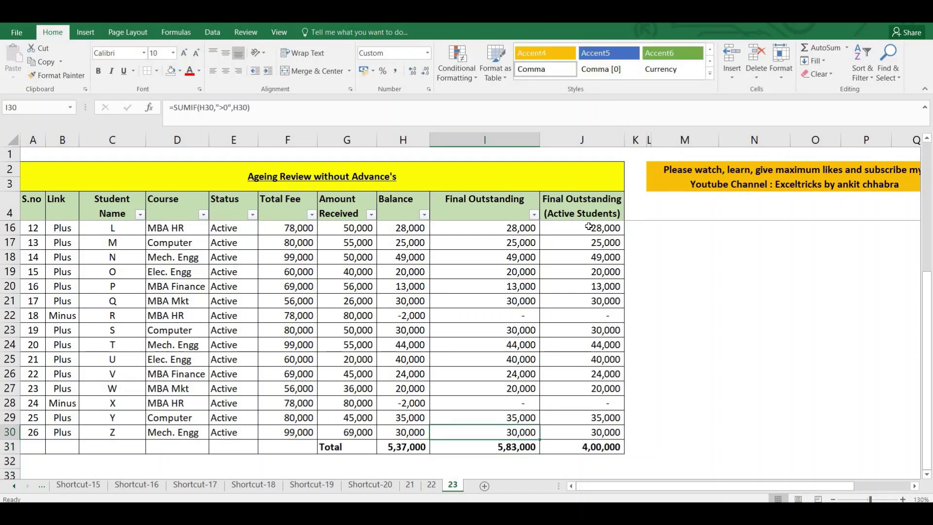
key("Down")
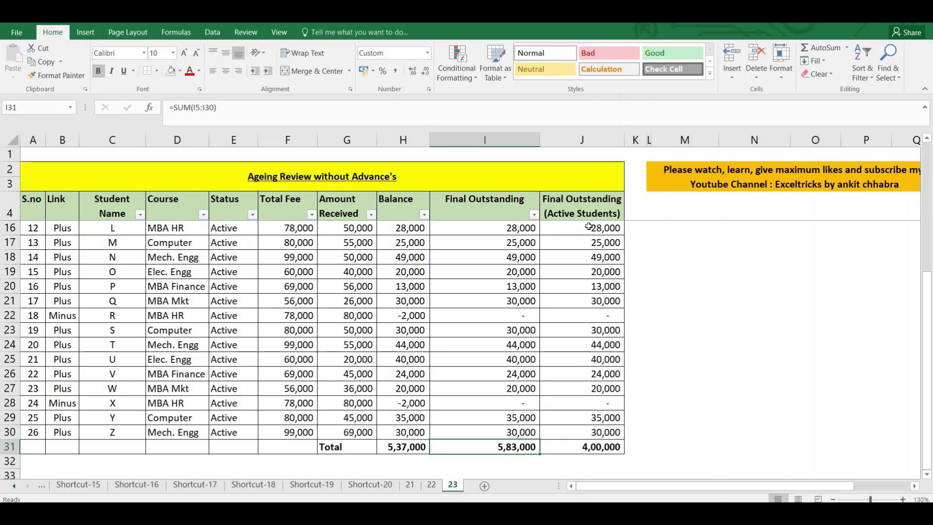
key("Up")
key("Down")
key("Right")
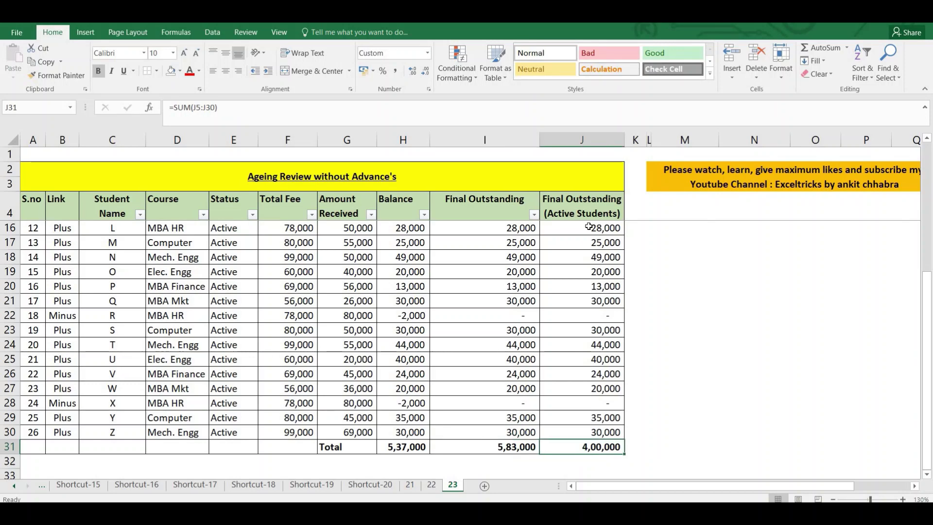
key("ctrl+Up")
key("ctrl+Up")
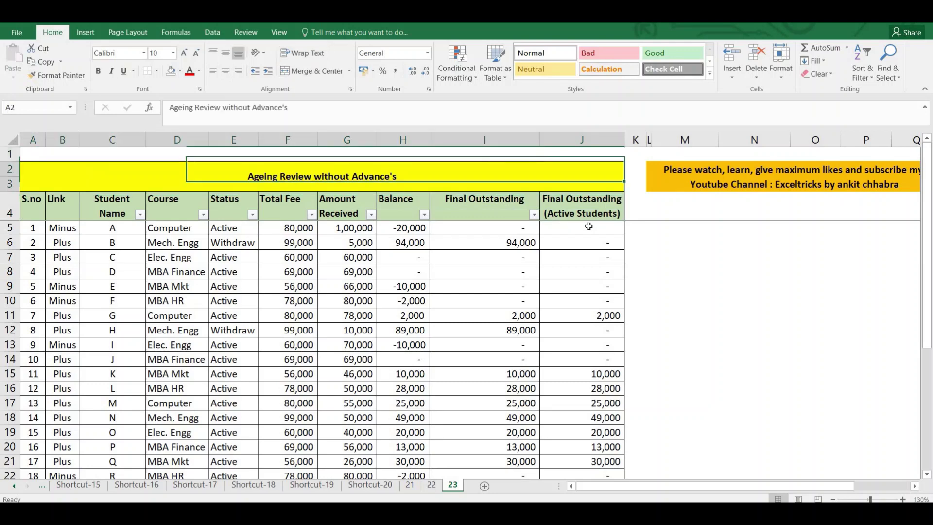
- Check the Status values and SUMIFS results for the rows from student B down to G
left_click(588, 226)
key("Down")
key("Left")
key("Left")
key("Left")
key("Left")
key("Left")
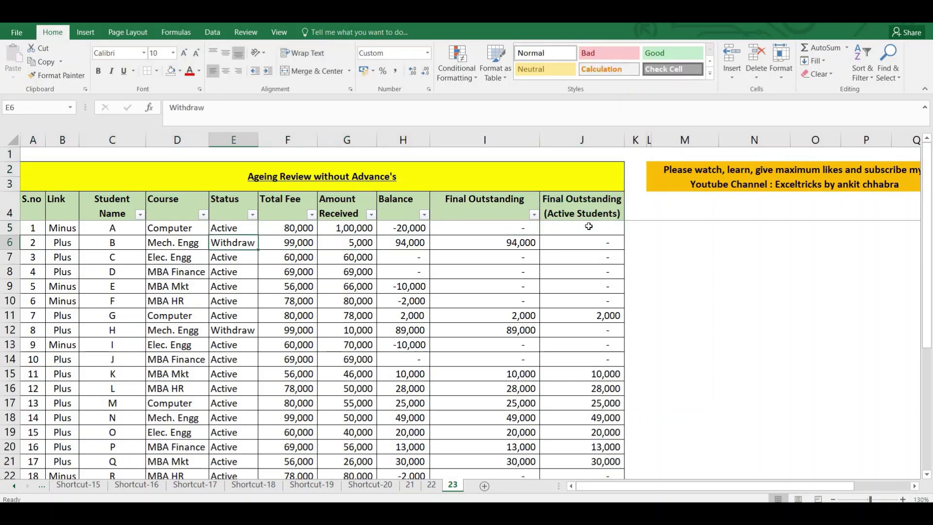
key("Right")
key("Right")
key("Right")
key("Right")
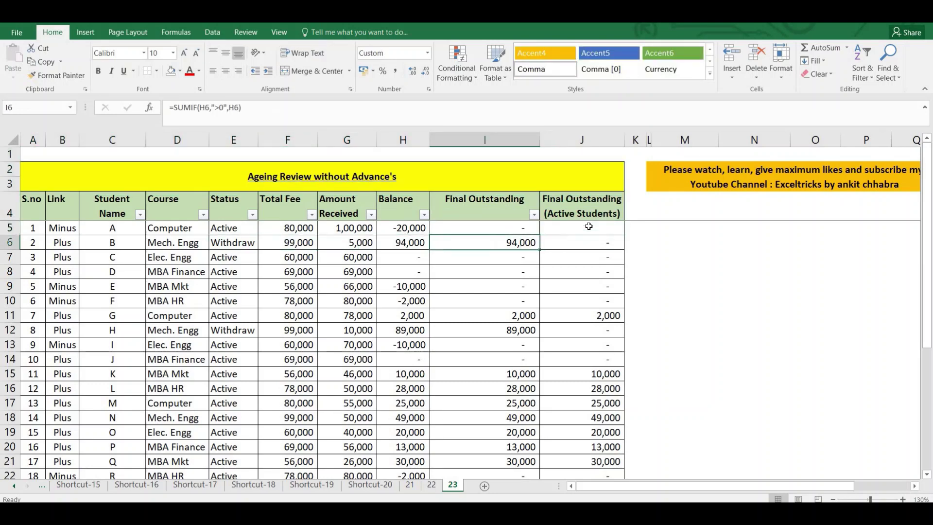
key("Left")
key("Left")
key("Left")
key("Left")
key("Down")
key("Down")
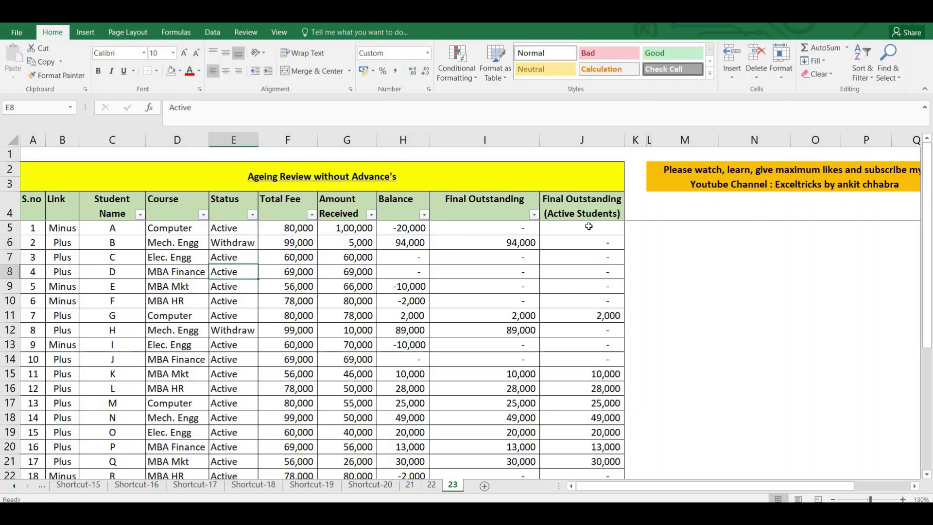
key("Down")
key("Down")
key("Down")
key("Down")
key("Right")
key("Right")
key("Right")
key("Right")
key("Right")
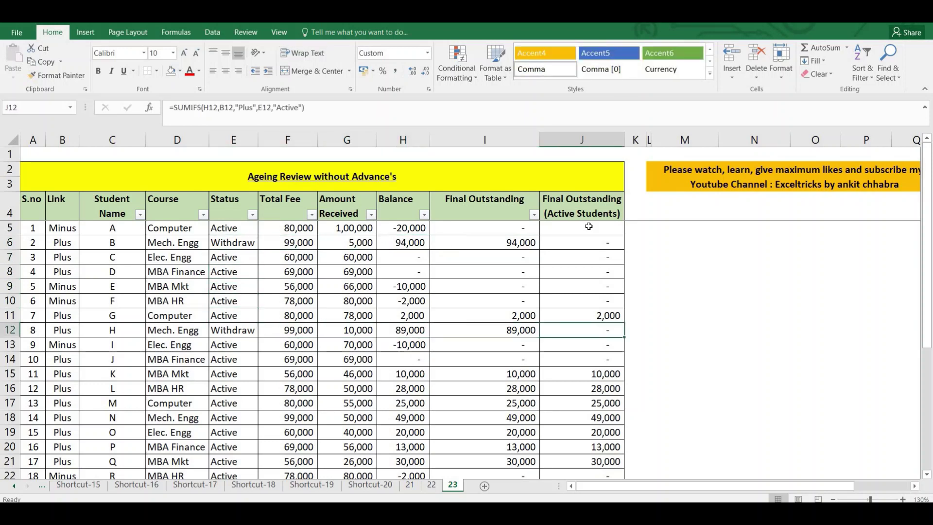
key("Left")
key("Left")
key("Left")
key("Left")
key("Left")
key("Up")
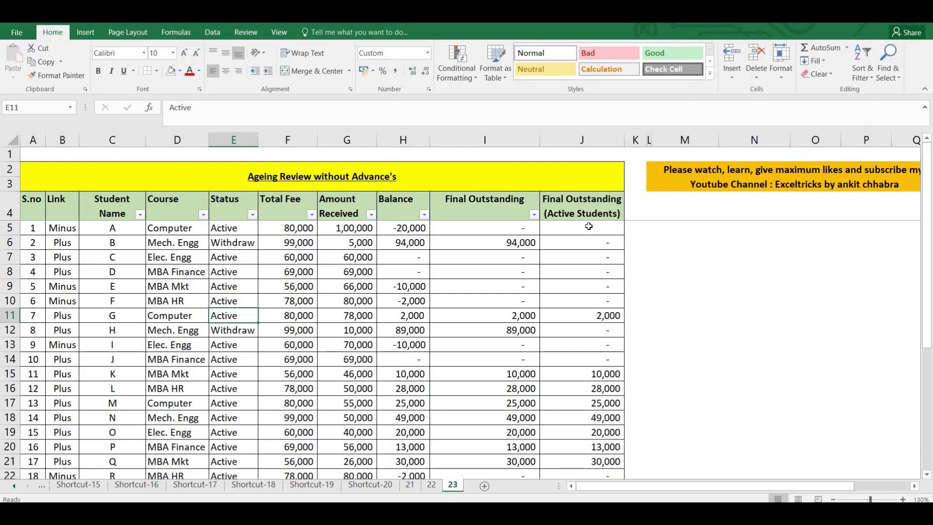
- Change student G's Status in E11 to Withdraw
type("w")
key("Right")
key("Right")
key("Right")
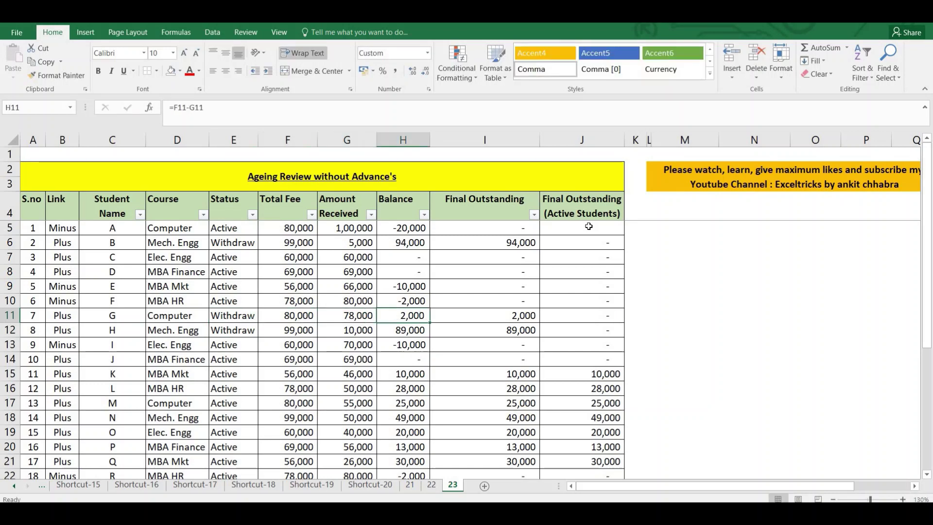
key("Right")
key("Right")
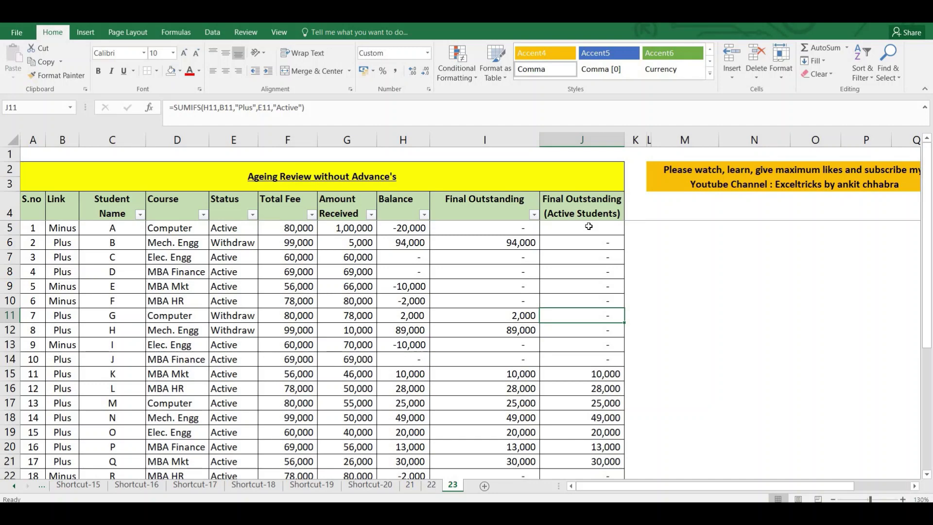
key("Down")
key("Down")
key("Down")
key("Down")
- Change student Z's Status in E30 to Withdraw, dropping the J31 total to 3,68,000
key("ctrl+Down")
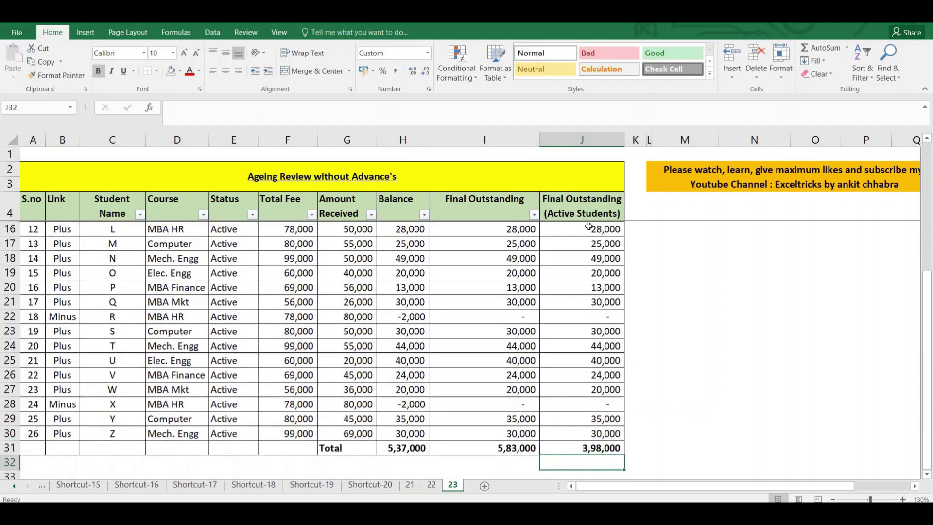
key("Up")
key("Left")
key("Left")
key("Left")
key("Left")
key("Left")
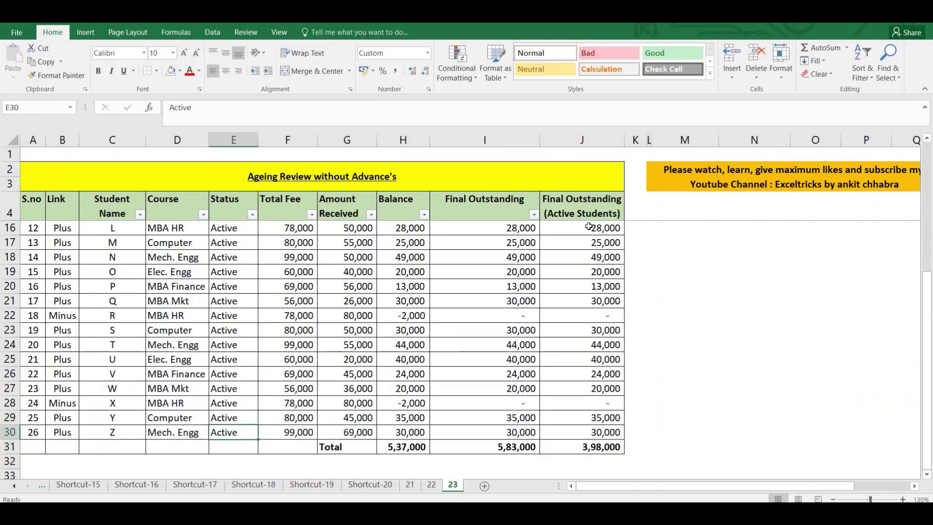
type("Withdraw")
key("Right")
key("Right")
key("Right")
key("Right")
key("Right")
key("Right")
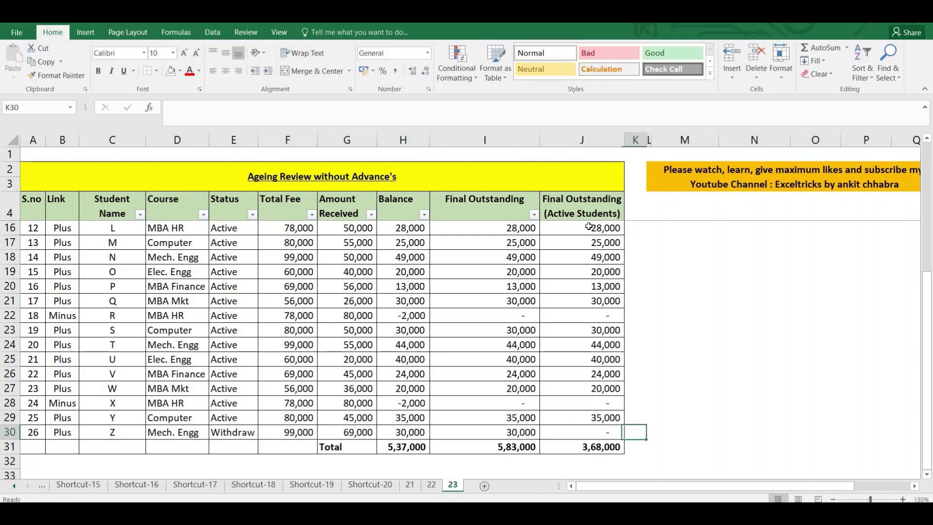
key("Down")
key("Left")
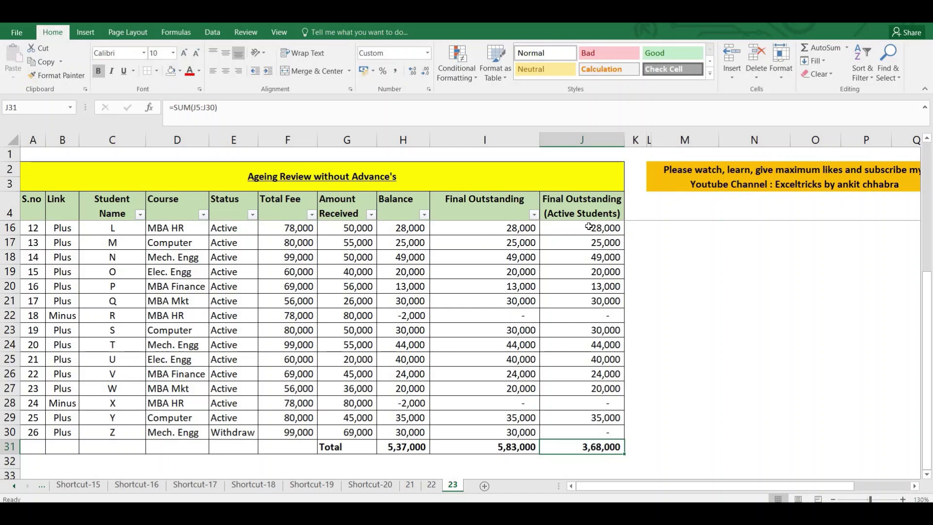
key("Left")
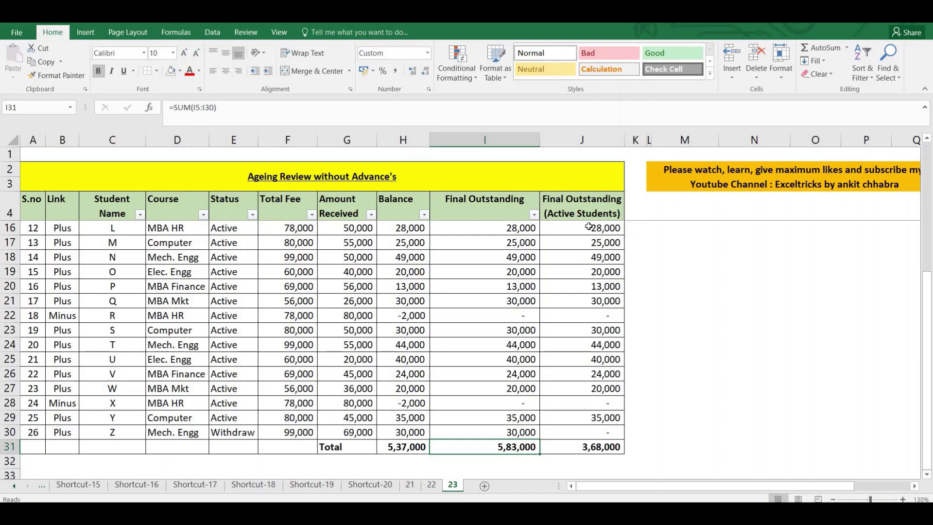